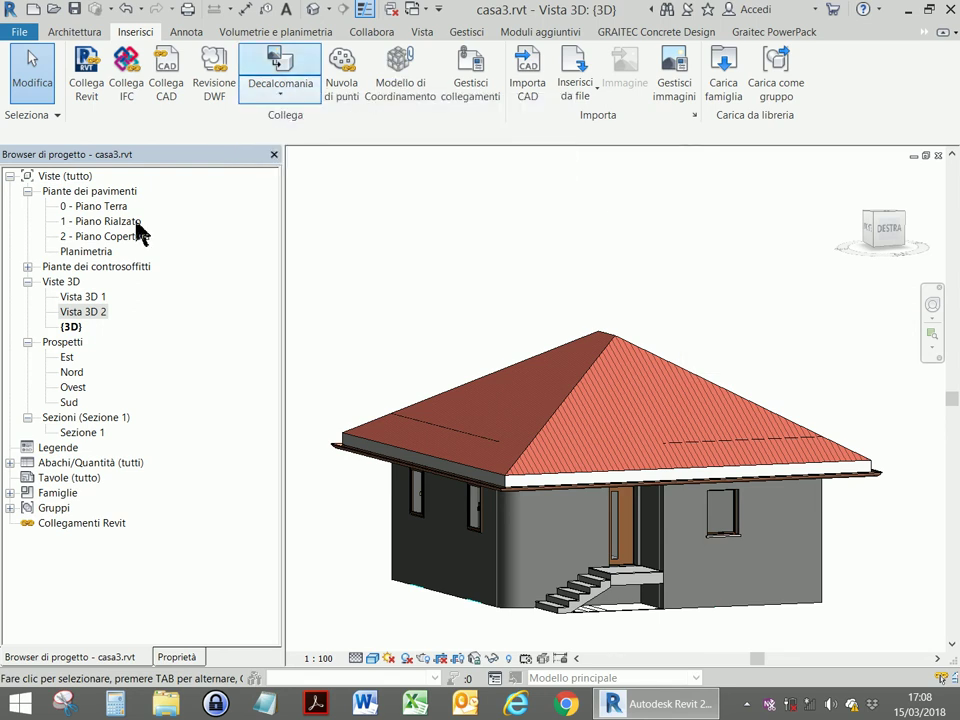
Open the 0 - Piano Terra floor plan, pan it, and start importing an image via Inserisci > Immagine
double_click(104, 207)
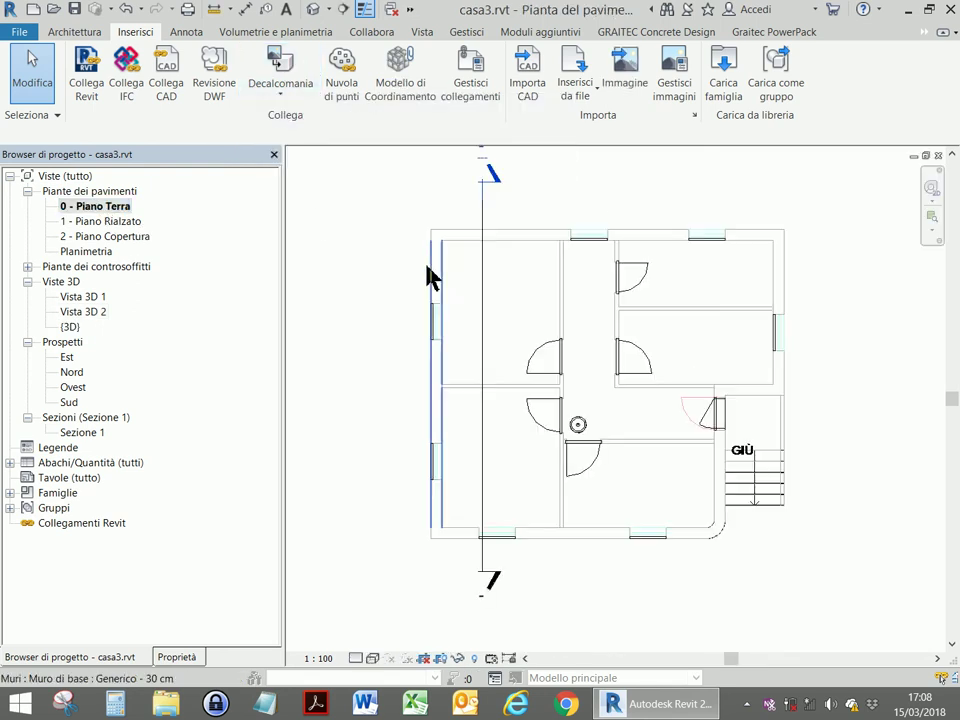
scroll(425, 274, down, 3)
middle_drag(473, 290, 517, 302)
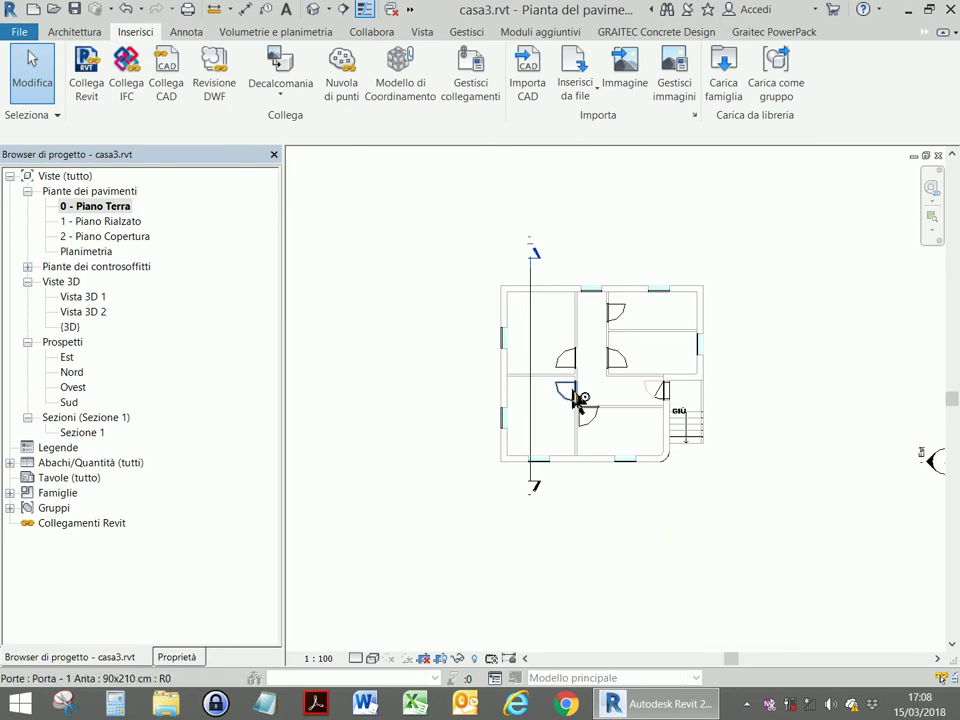
click(624, 68)
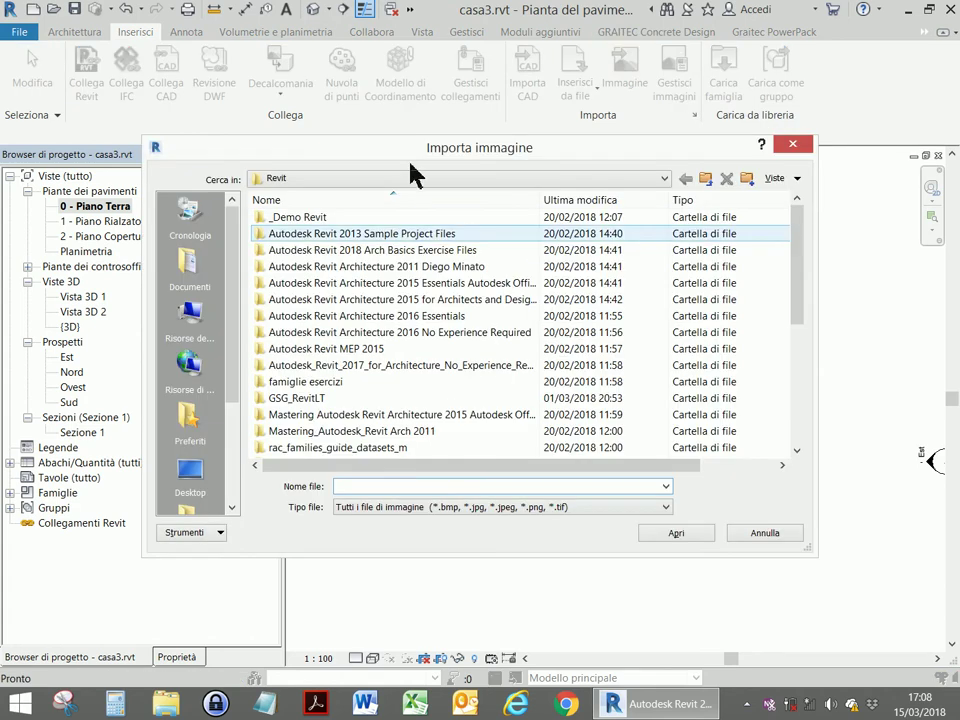
Browse to C:\Esercizi\AutoCAD\2D and choose SITE.JPG as the image to import
click(195, 483)
double_click(311, 285)
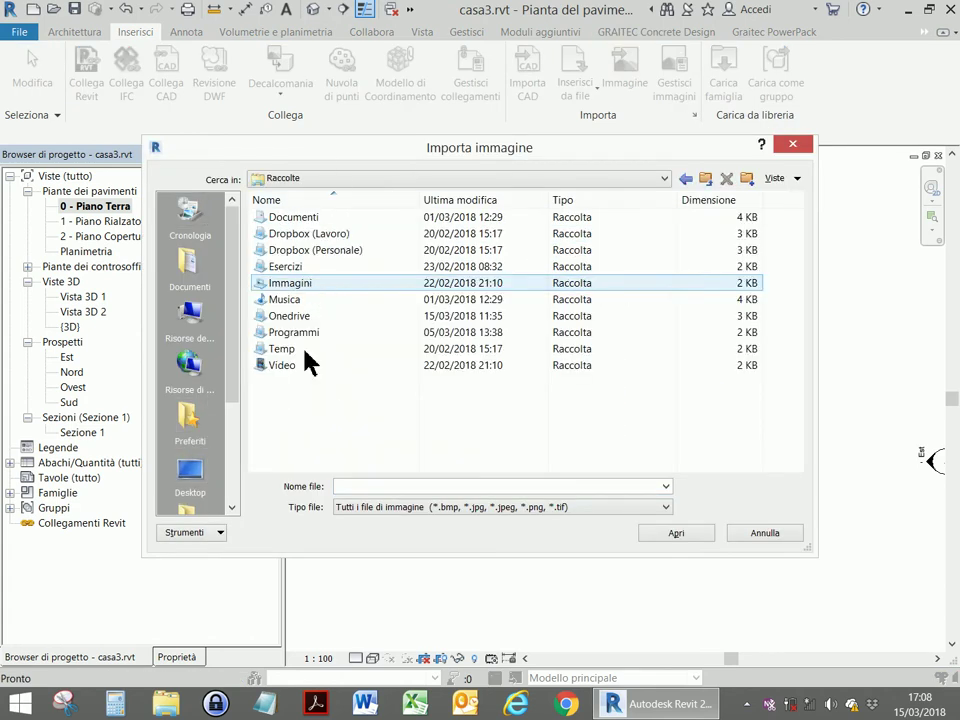
double_click(295, 284)
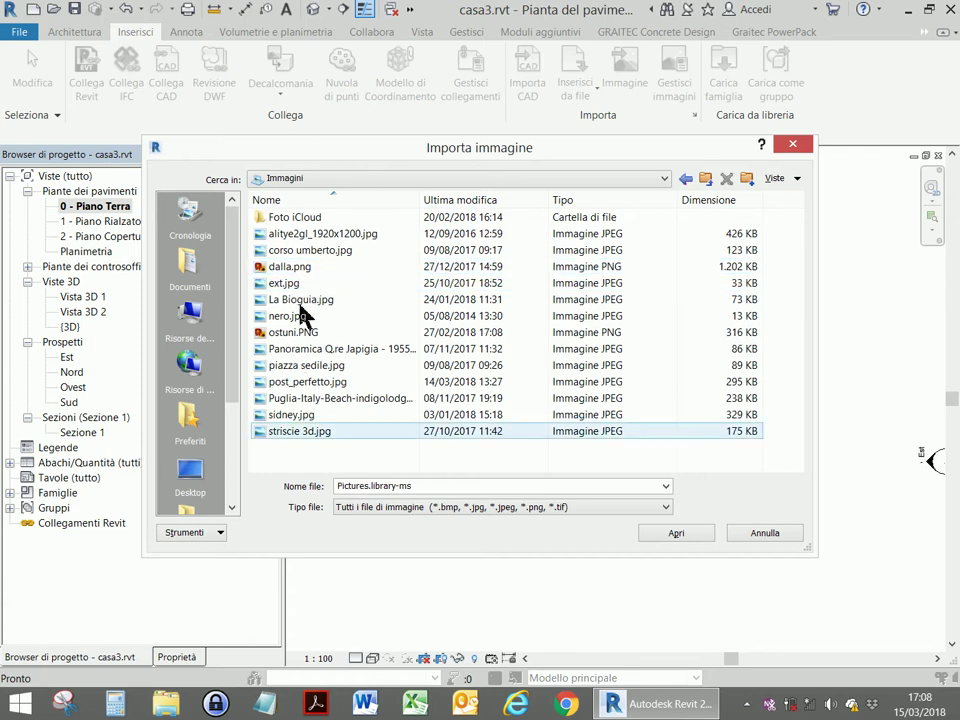
click(337, 182)
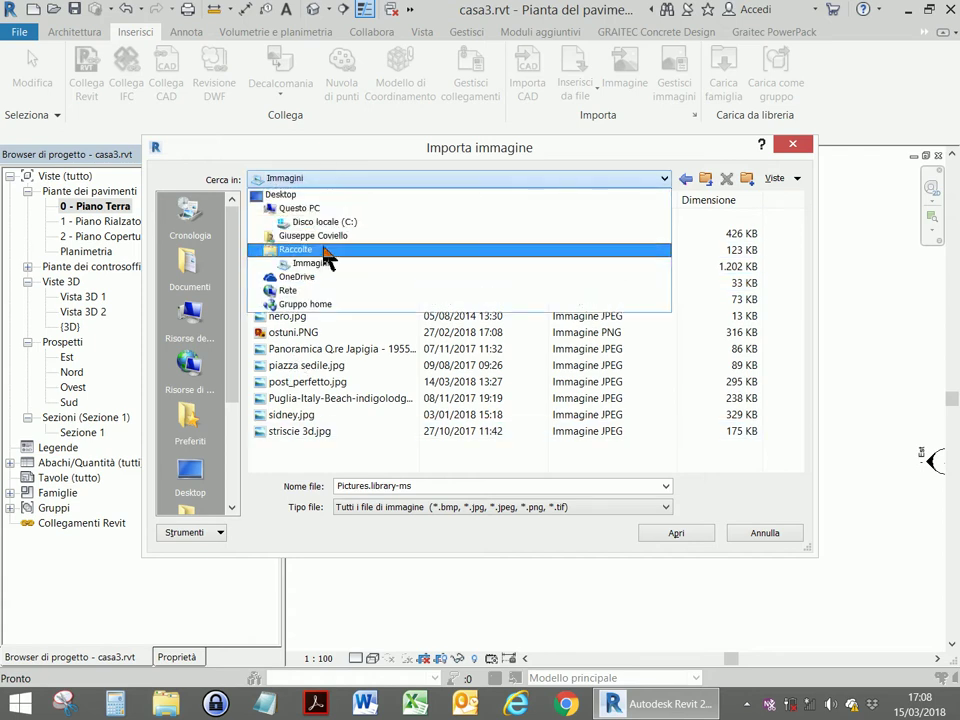
click(325, 222)
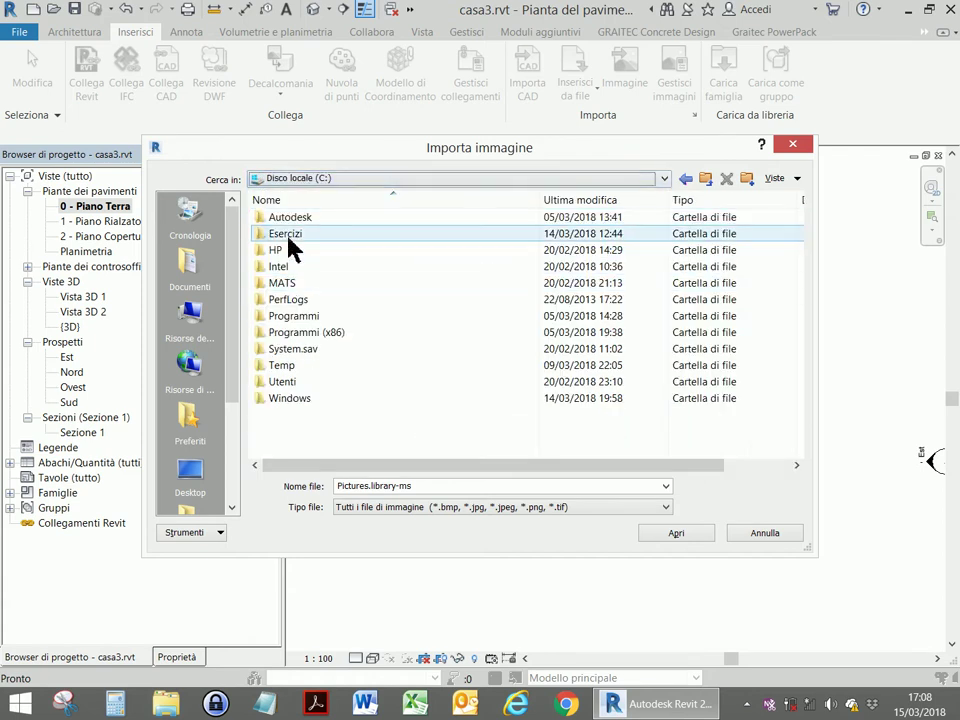
double_click(289, 238)
double_click(290, 237)
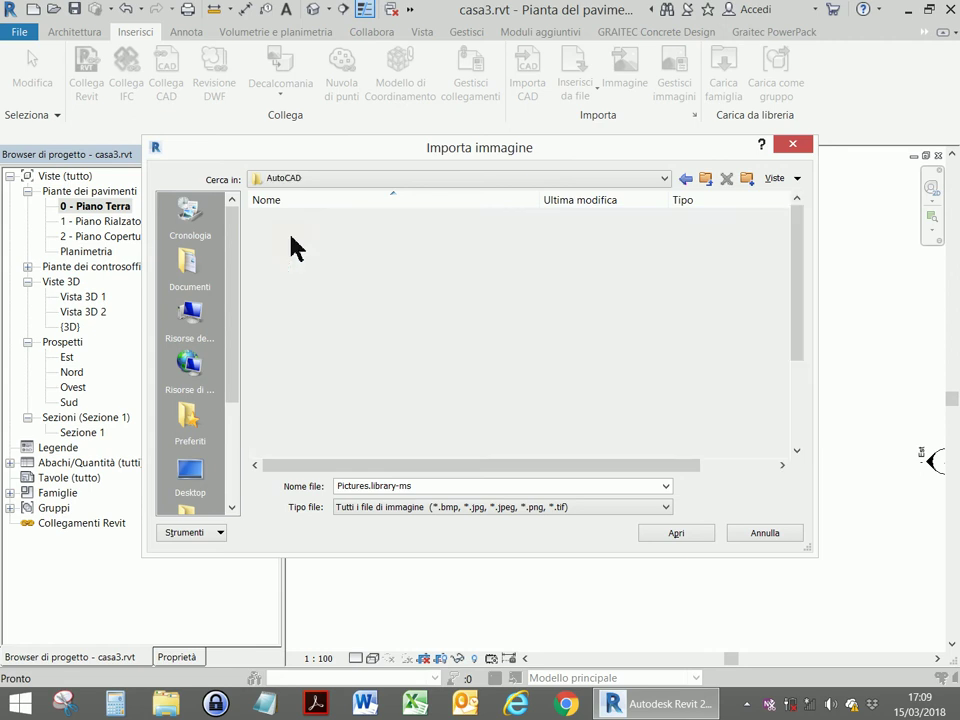
double_click(291, 218)
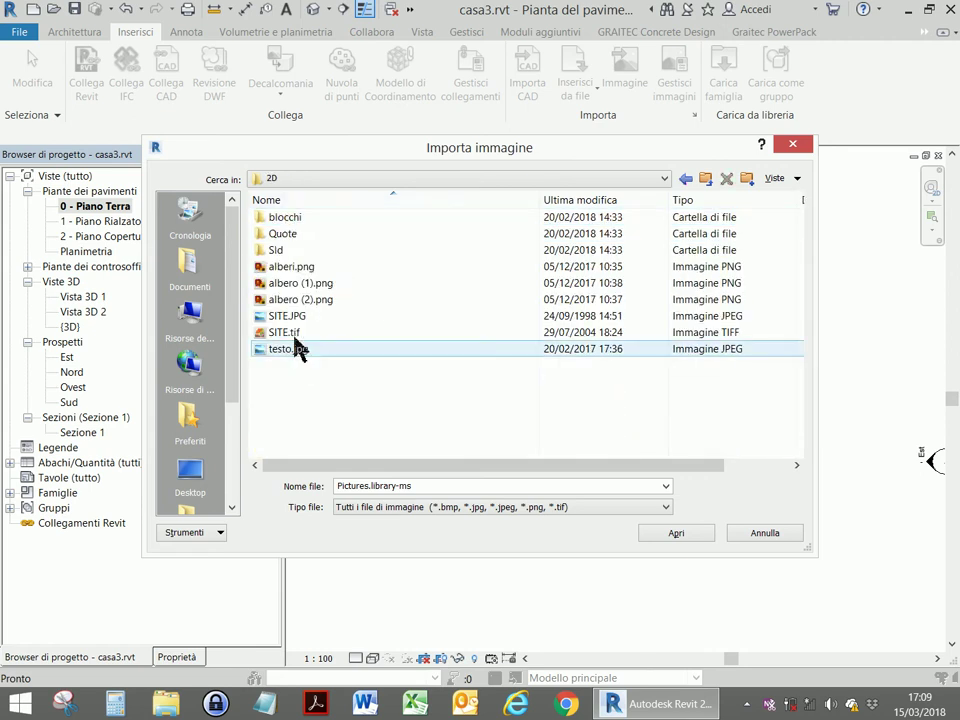
double_click(296, 321)
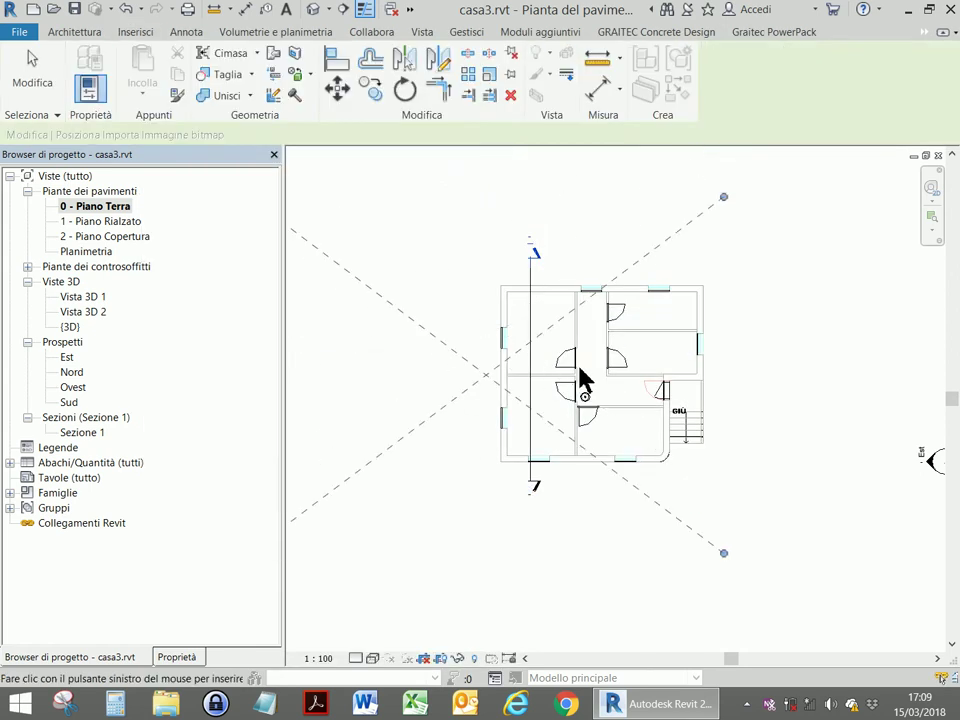
Place the SITE.JPG image on the ground floor plan and deselect it
click(607, 394)
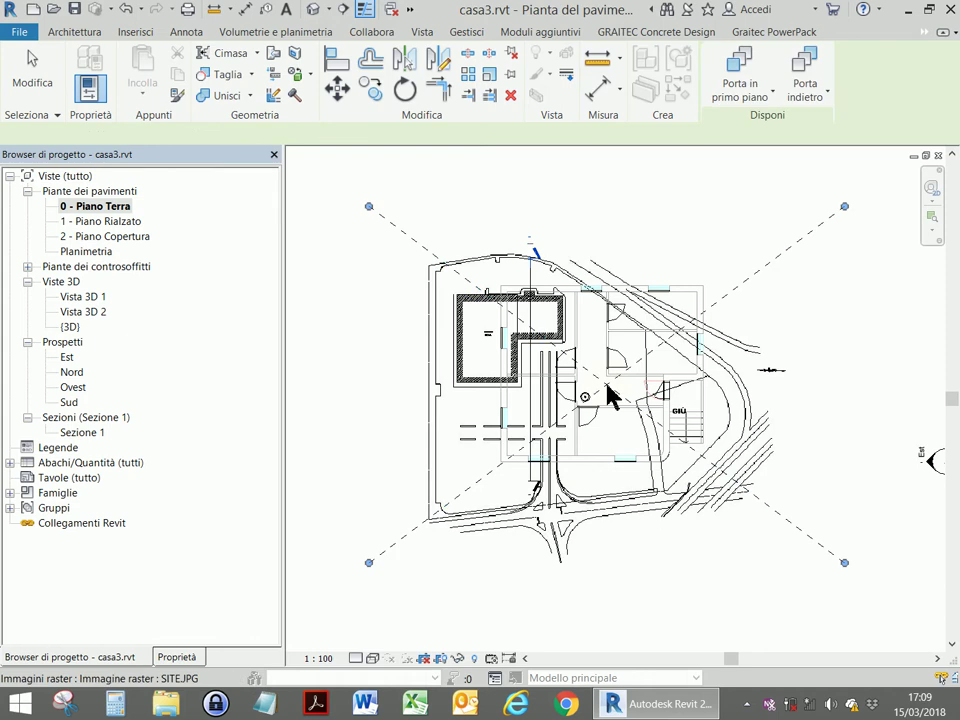
click(869, 319)
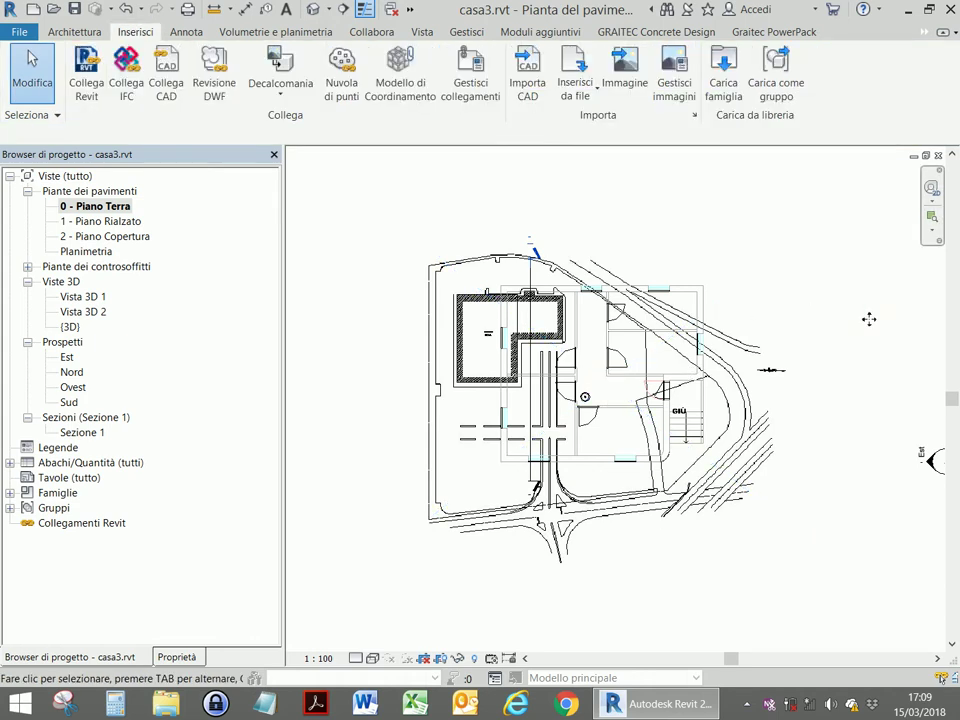
scroll(512, 215, down, 1)
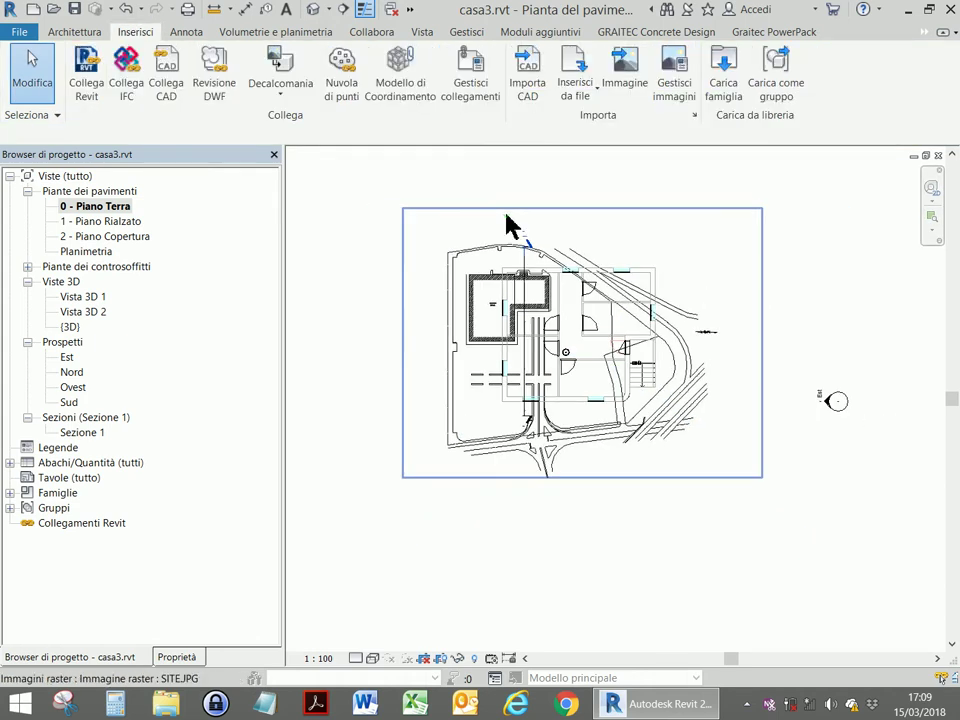
Switch to the default 3D view and pan around the house
click(314, 9)
scroll(551, 219, down, 2)
mouse_move(551, 219)
middle_down()
mouse_move(635, 227)
mouse_move(597, 216)
middle_up()
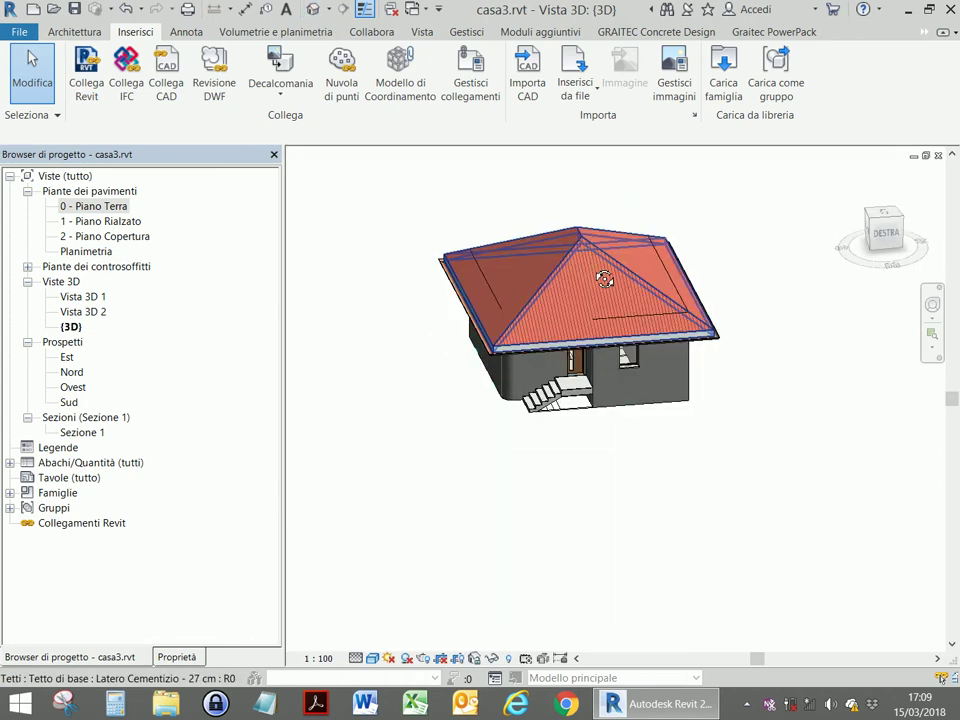
Back on the 0 - Piano Terra plan, move the site image down below the floor plan
double_click(99, 207)
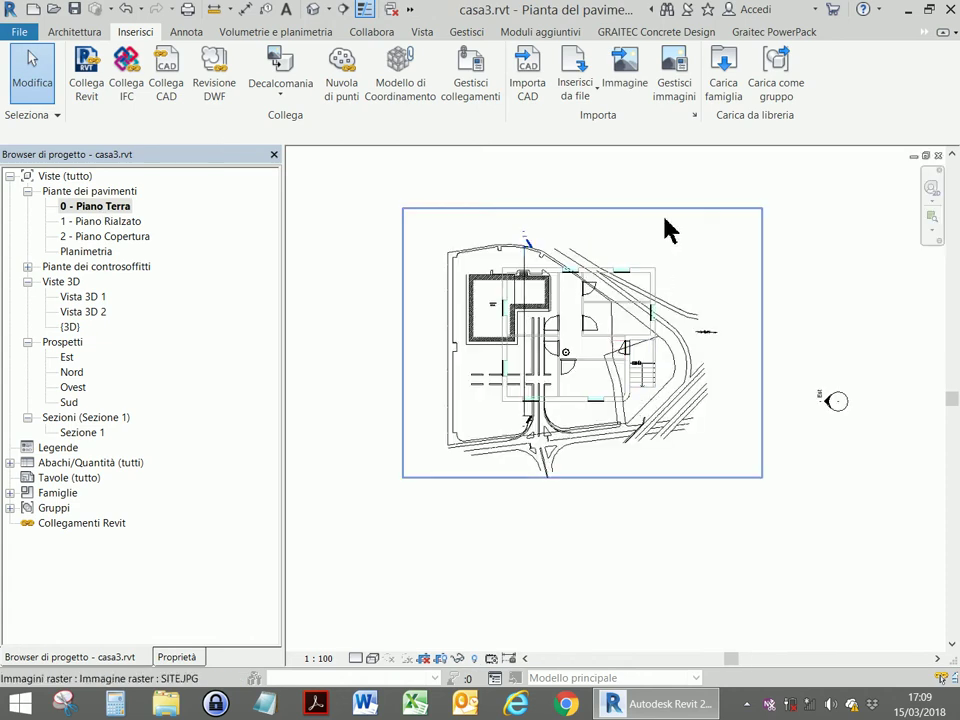
click(666, 224)
drag(668, 224, 673, 479)
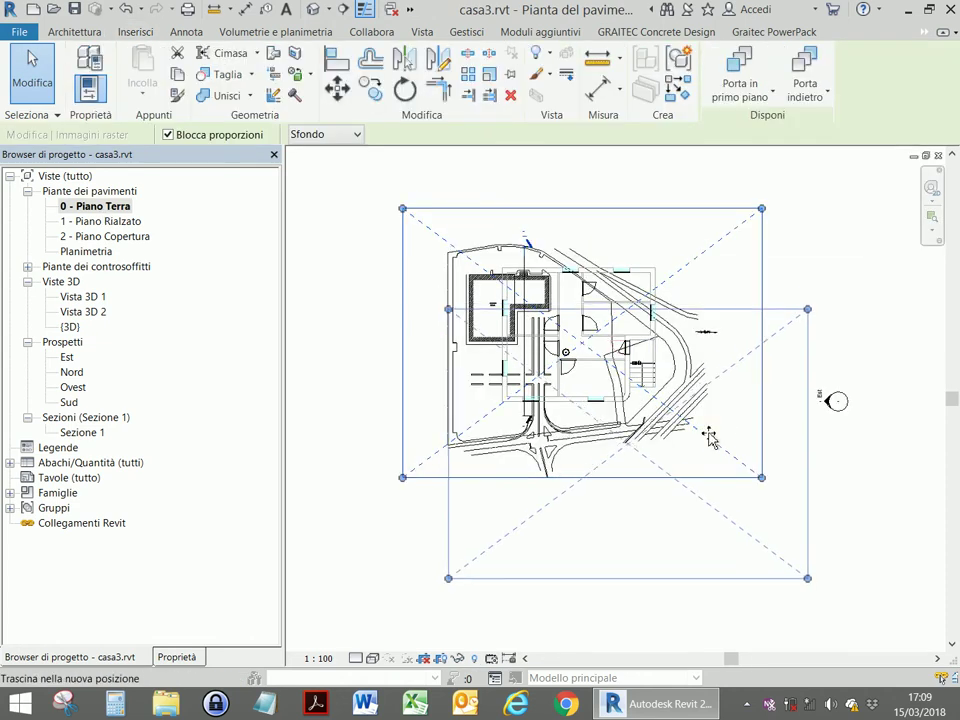
click(838, 510)
middle_drag(748, 421, 739, 394)
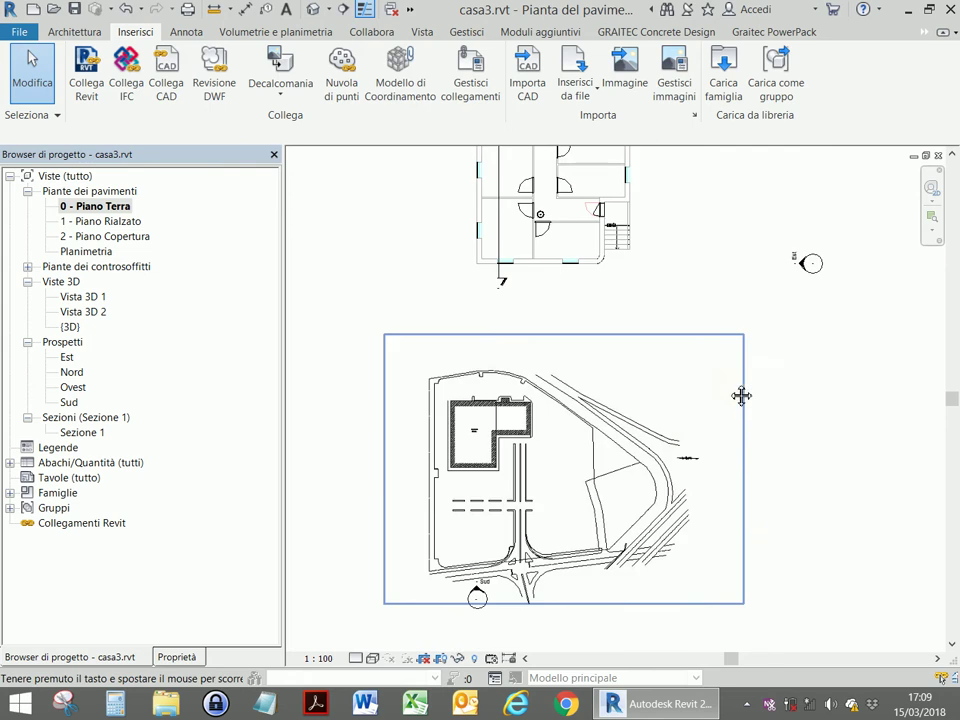
Shrink the site image from its corner grip, then deselect it
click(660, 461)
drag(737, 591, 635, 515)
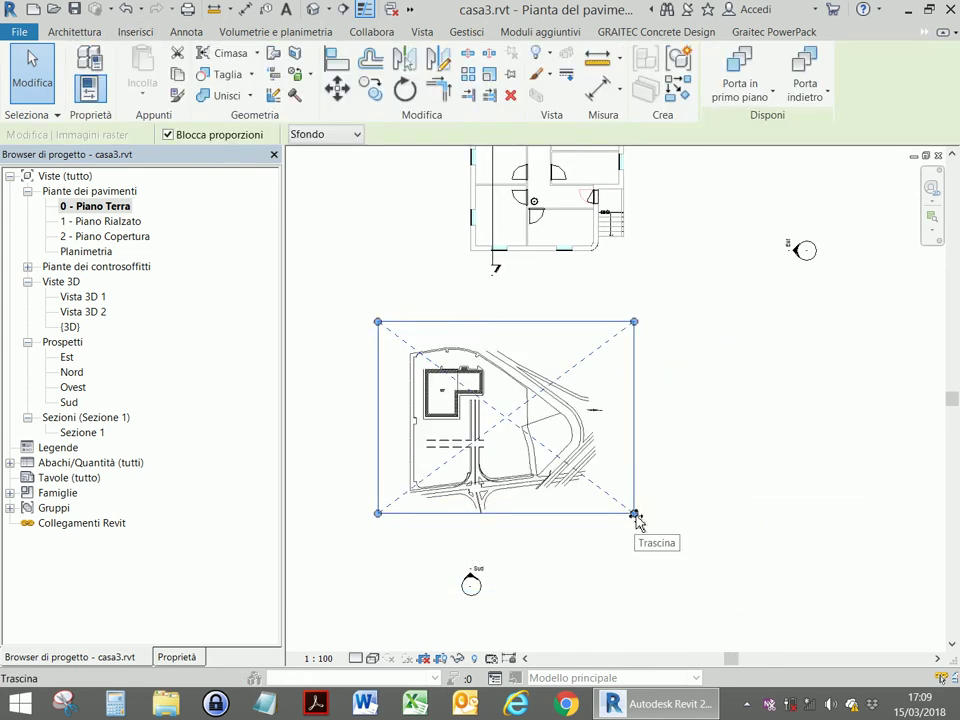
scroll(432, 388, up, 2)
scroll(432, 388, up, 2)
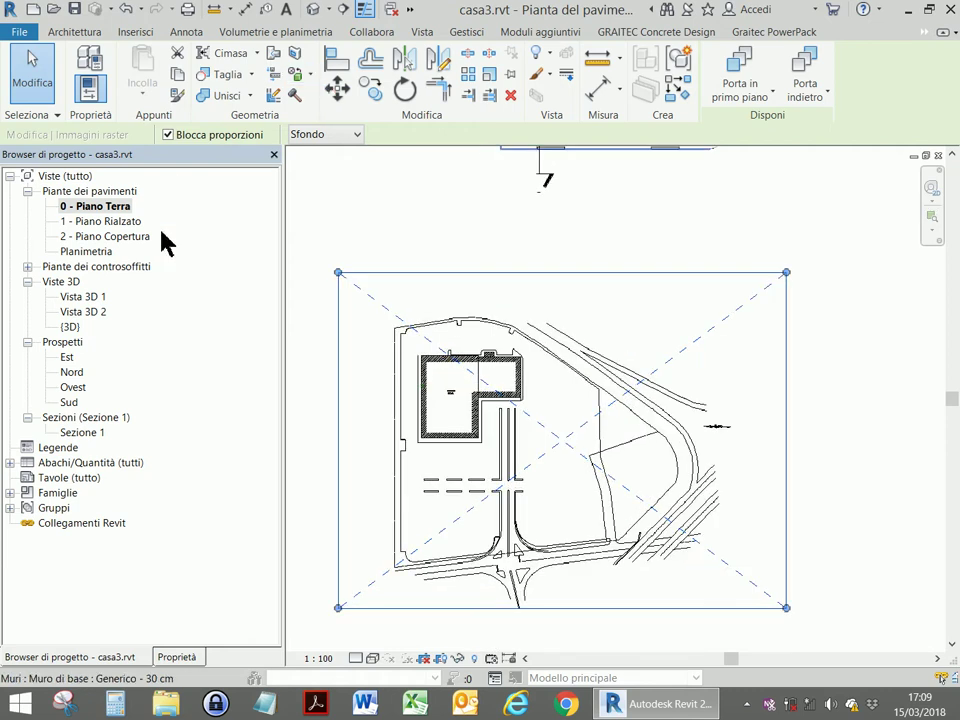
click(398, 230)
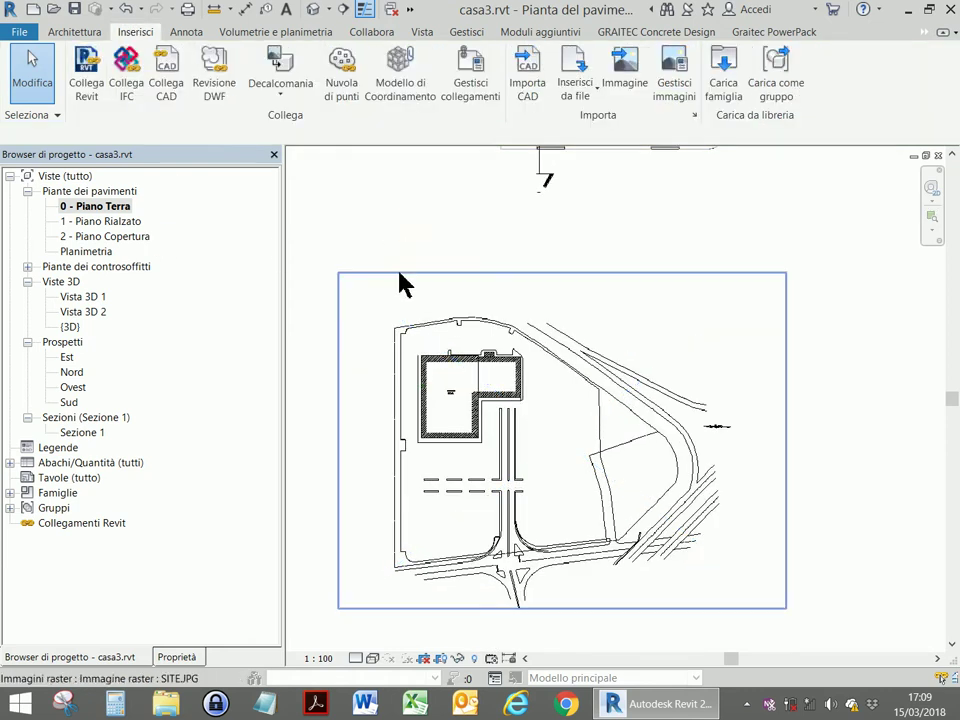
Return to the 3D view, zoom in on the house, and open the Tipi di decalcomanie list
click(310, 15)
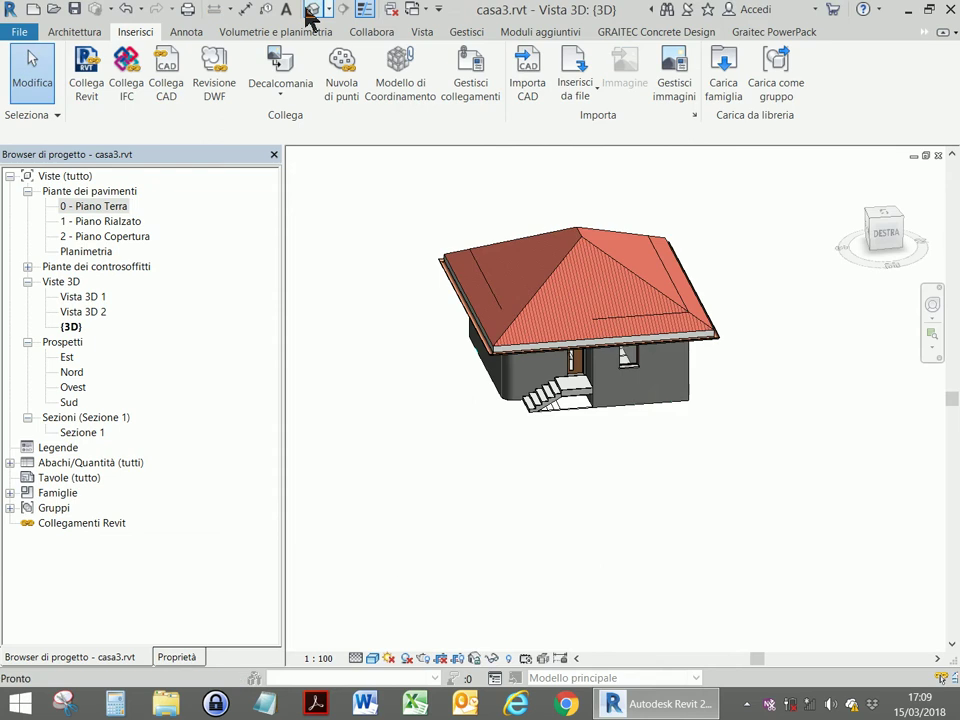
scroll(700, 370, up, 3)
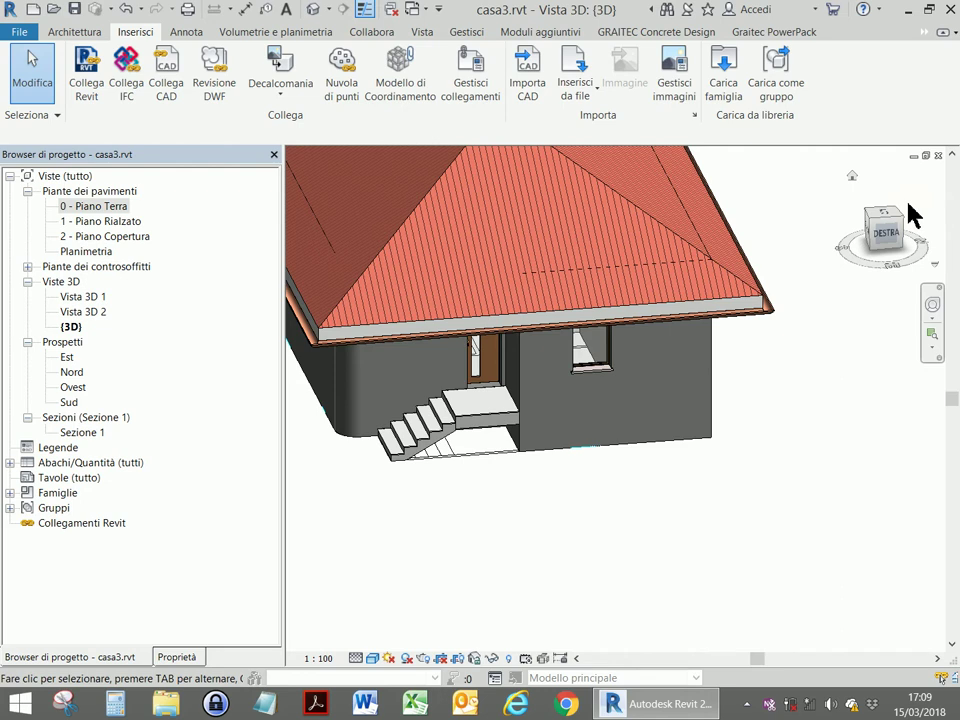
click(280, 65)
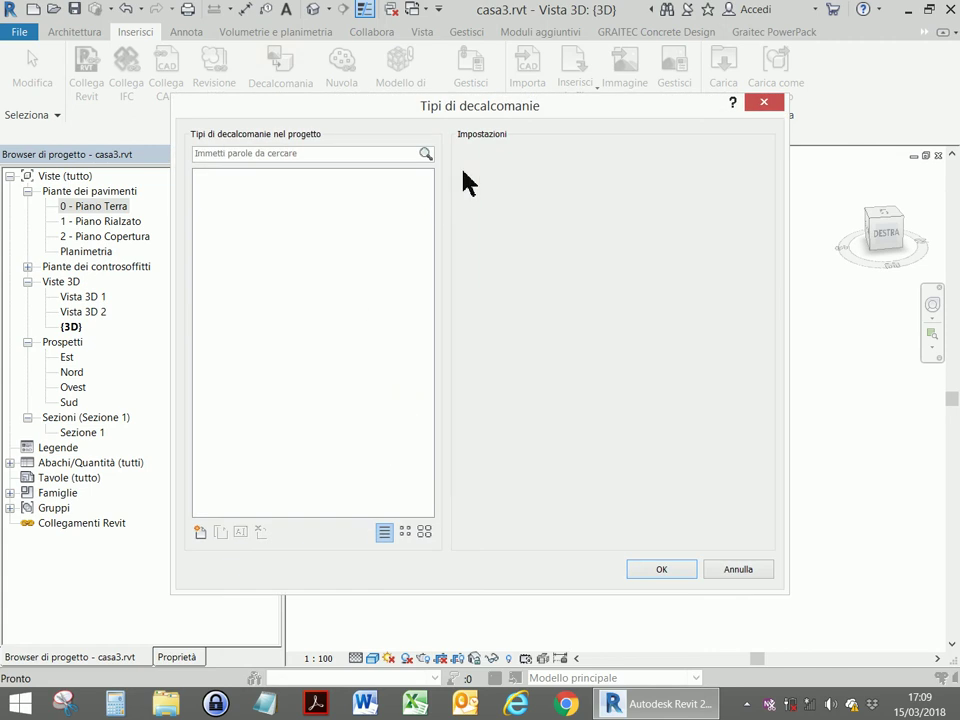
Create a decal type named 'poster' using La Bioguia.jpg from the Immagini folder
click(201, 532)
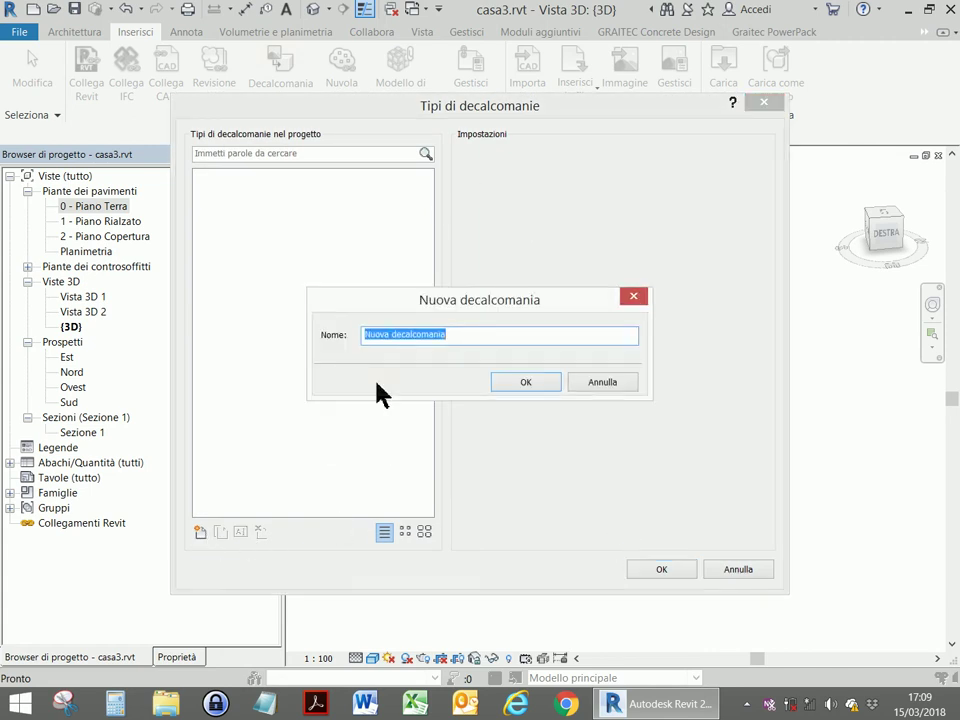
text(poster)
key(Return)
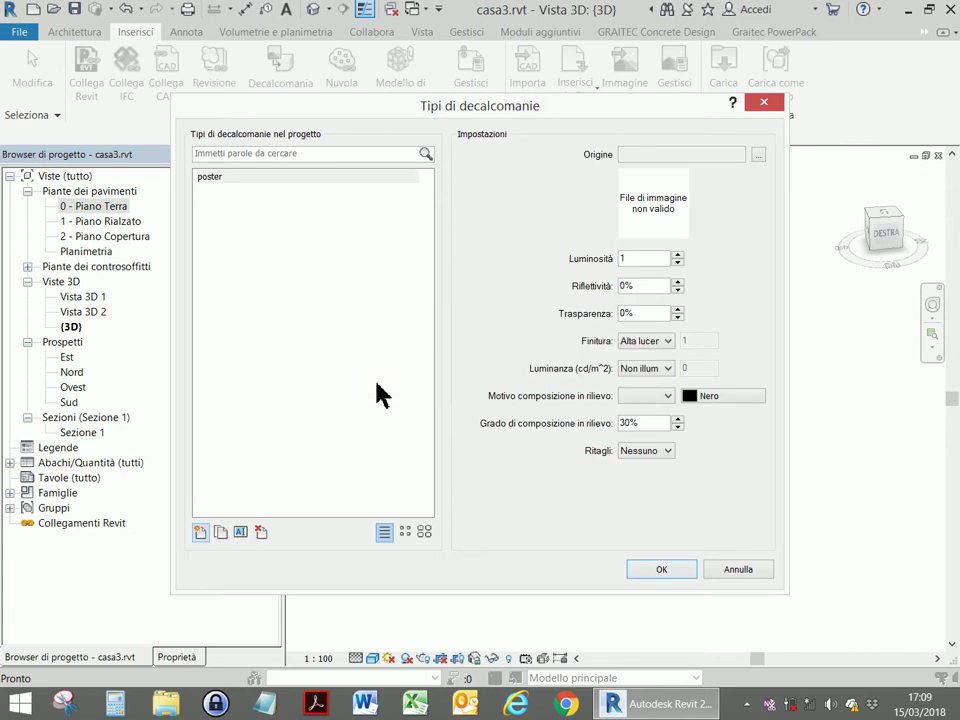
click(759, 160)
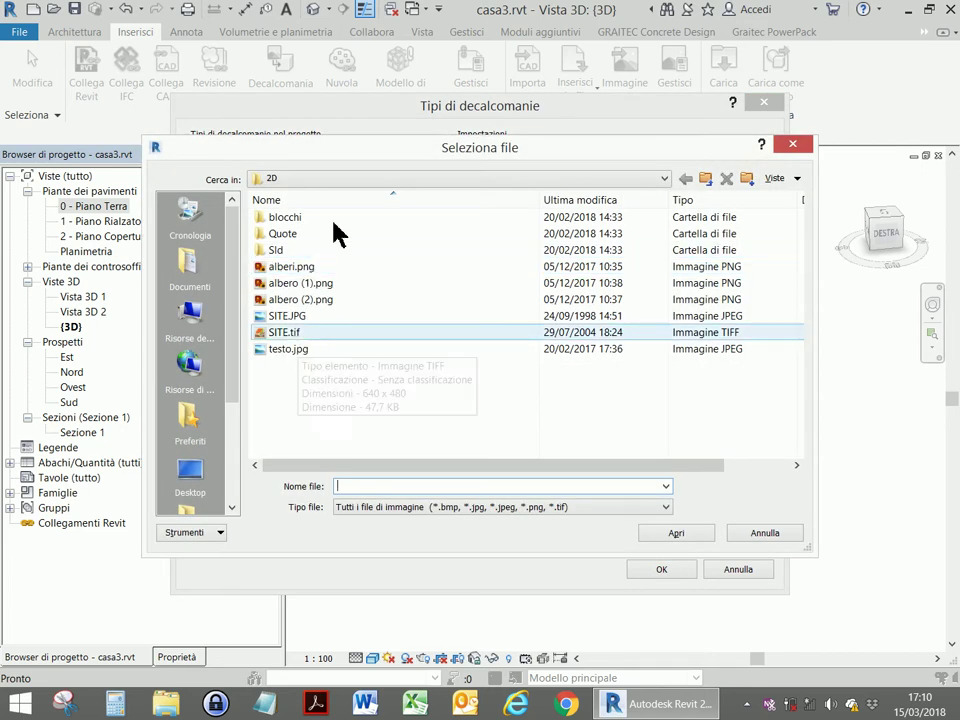
click(186, 485)
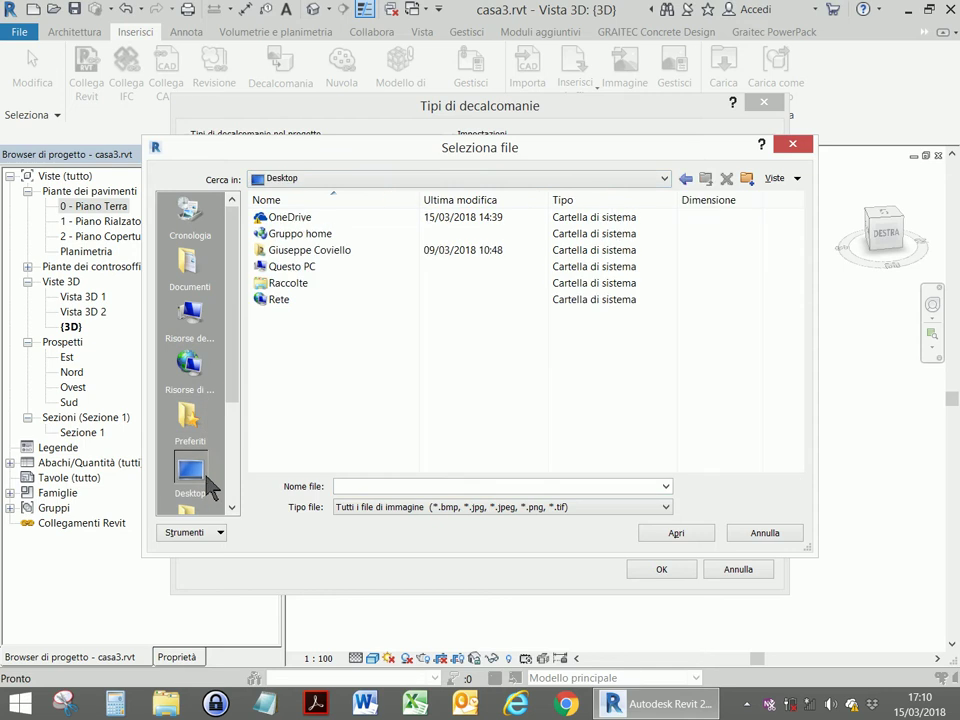
double_click(290, 285)
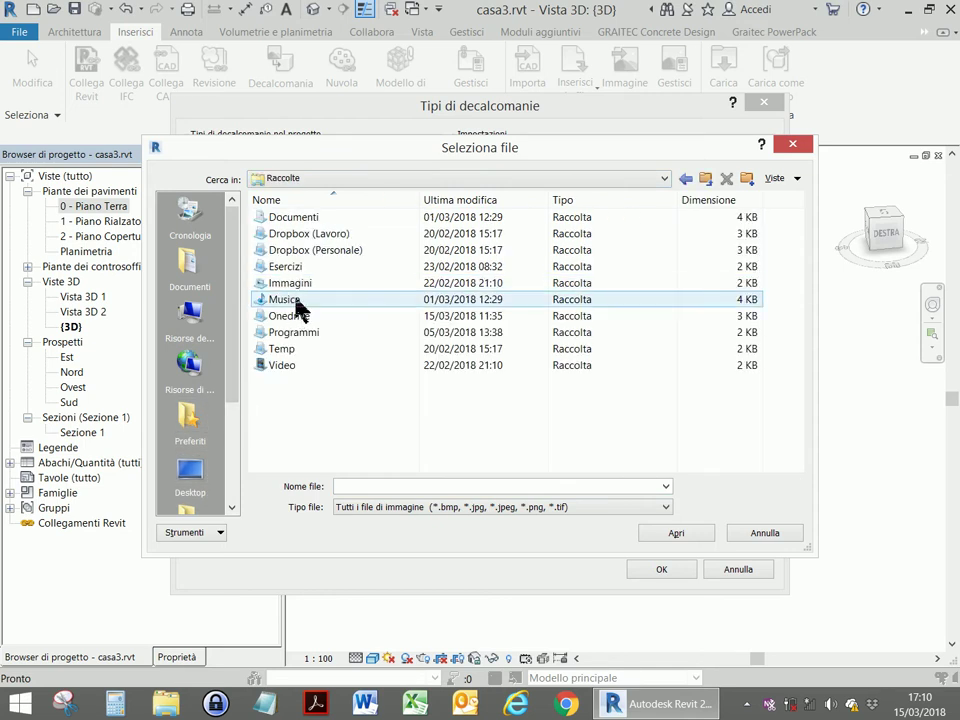
double_click(297, 284)
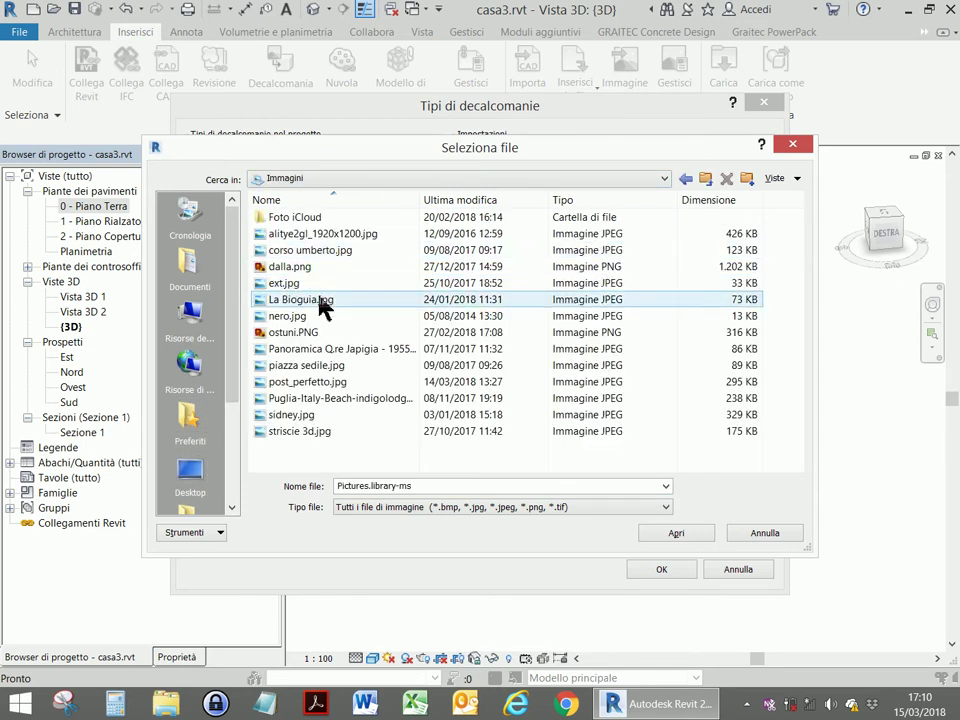
double_click(326, 300)
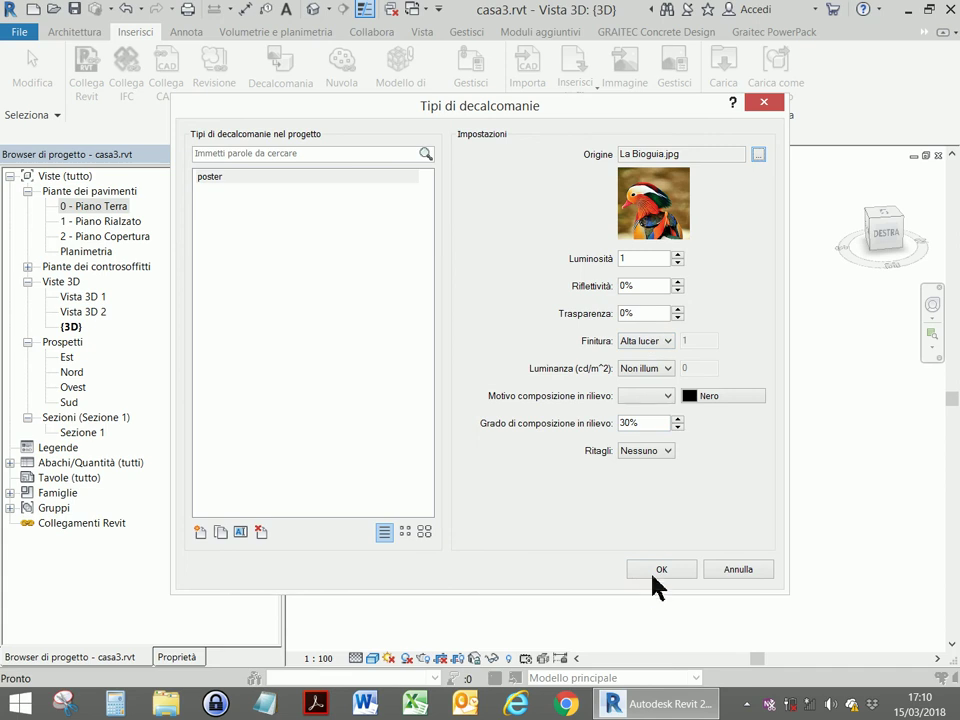
click(652, 572)
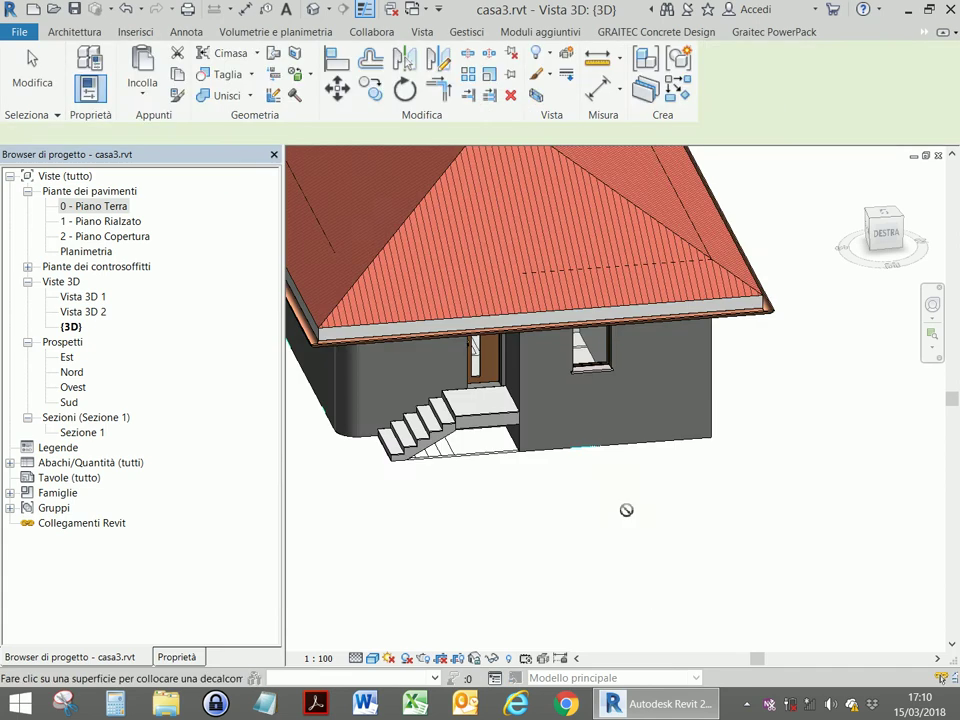
Place the poster decal on the house wall and enlarge it from its corner grip
click(664, 421)
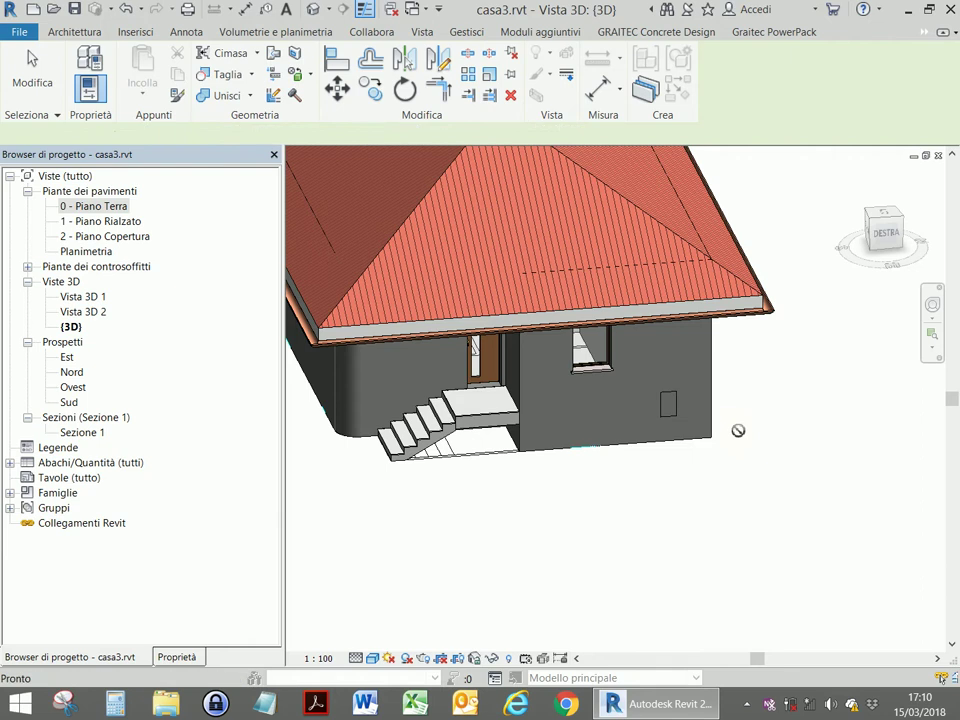
key(Escape)
scroll(713, 443, up, 2)
scroll(692, 422, up, 2)
scroll(660, 400, up, 1)
click(630, 375)
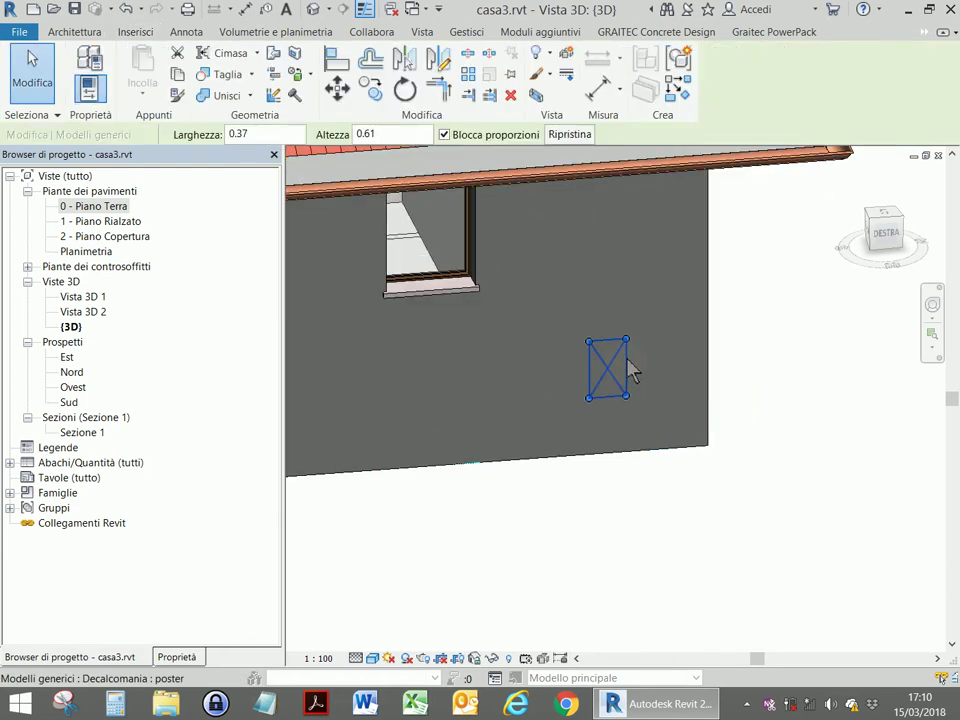
mouse_move(627, 339)
mouse_down()
mouse_move(673, 240)
mouse_move(695, 227)
mouse_up()
click(800, 289)
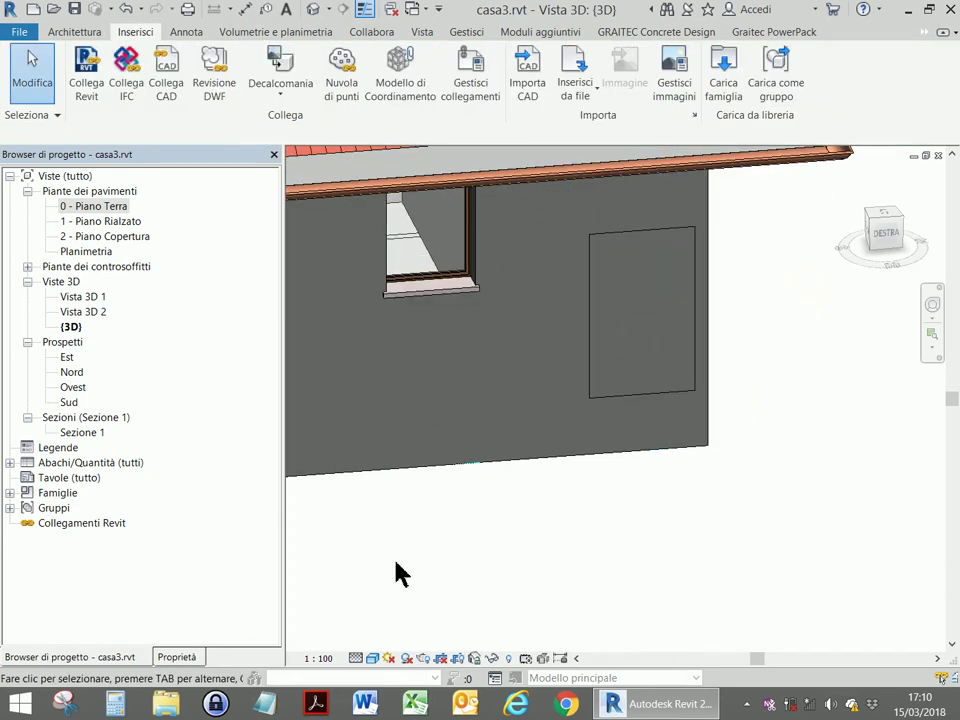
Switch the view to the Realistico visual style and move the poster decal left
click(373, 659)
click(389, 625)
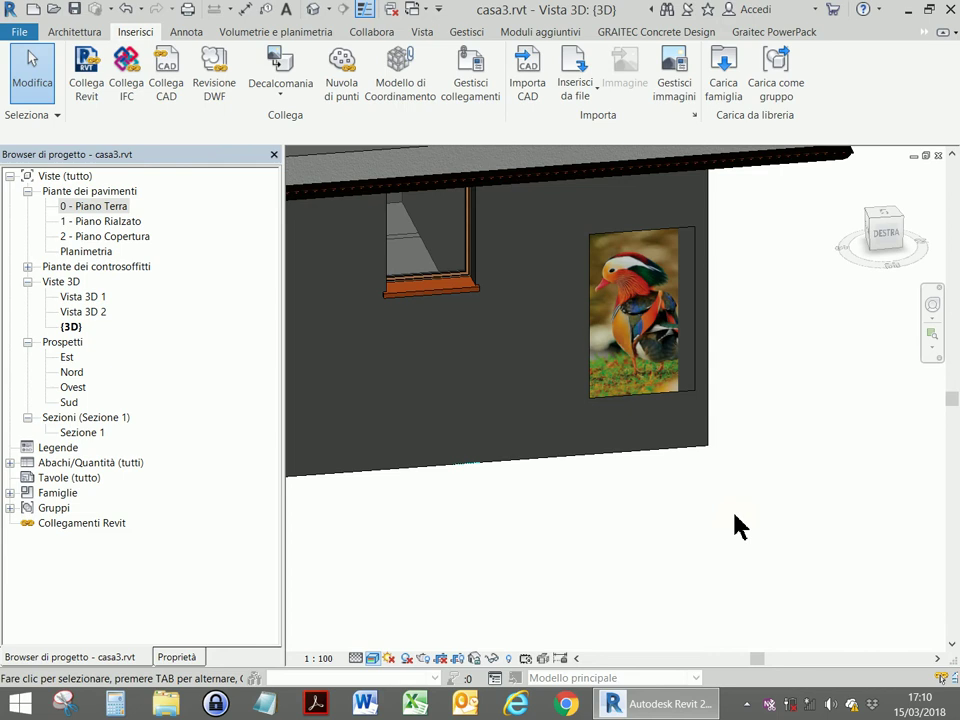
click(640, 403)
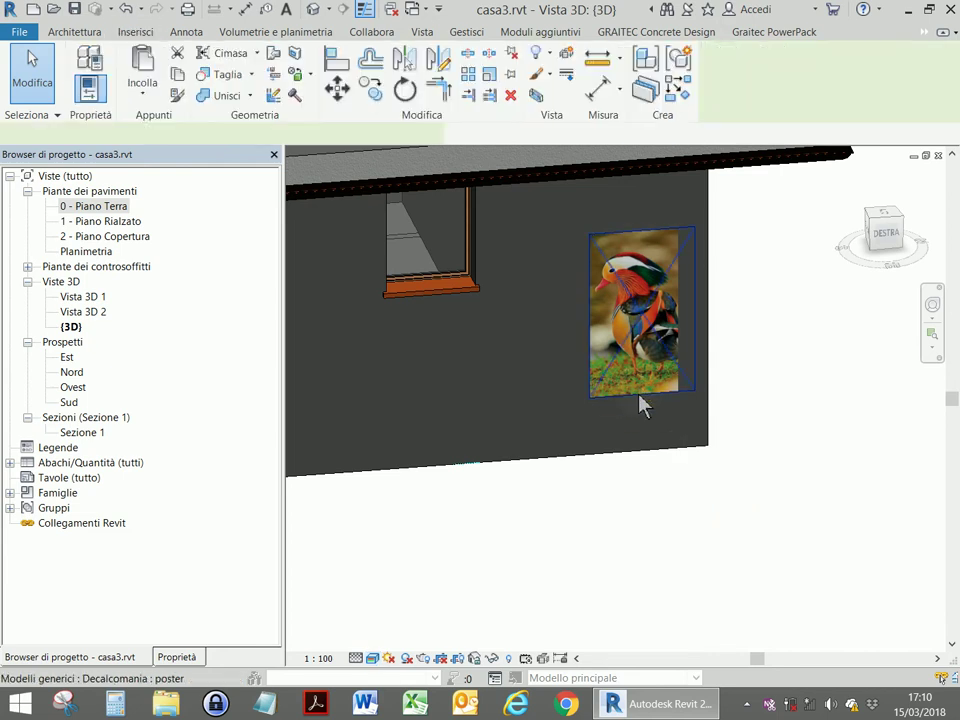
drag(643, 405, 596, 399)
Deselect the poster decal, leaving it beside the window
key(Escape)
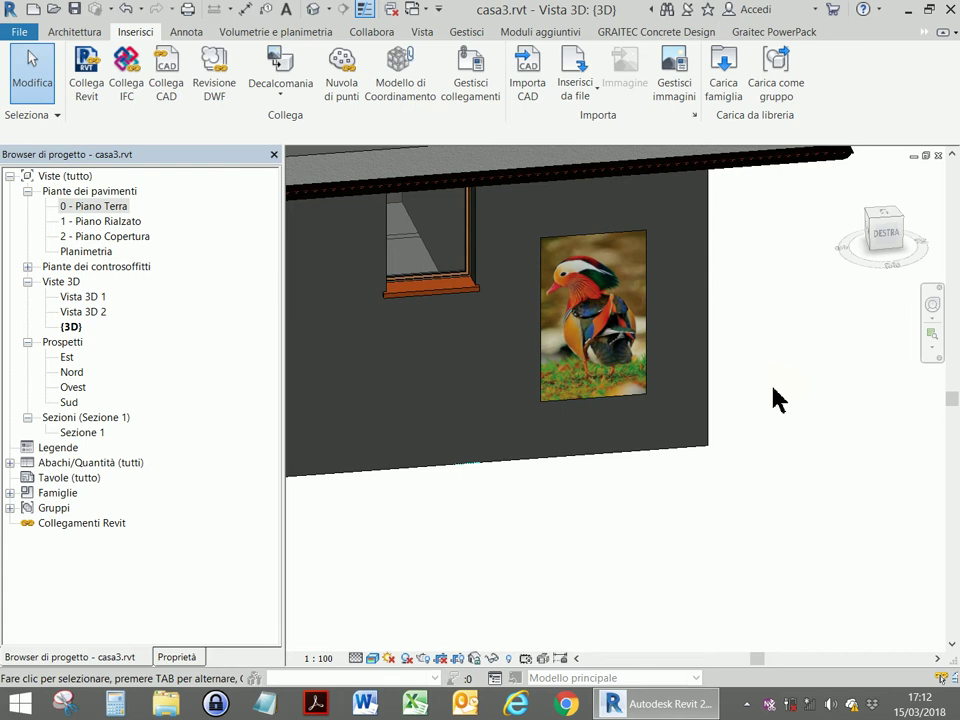
Zoom out to frame the whole house and open Tipi di decalcomanie to review the poster type
scroll(770, 395, down, 2)
scroll(762, 393, down, 2)
scroll(762, 393, down, 2)
scroll(763, 396, down, 2)
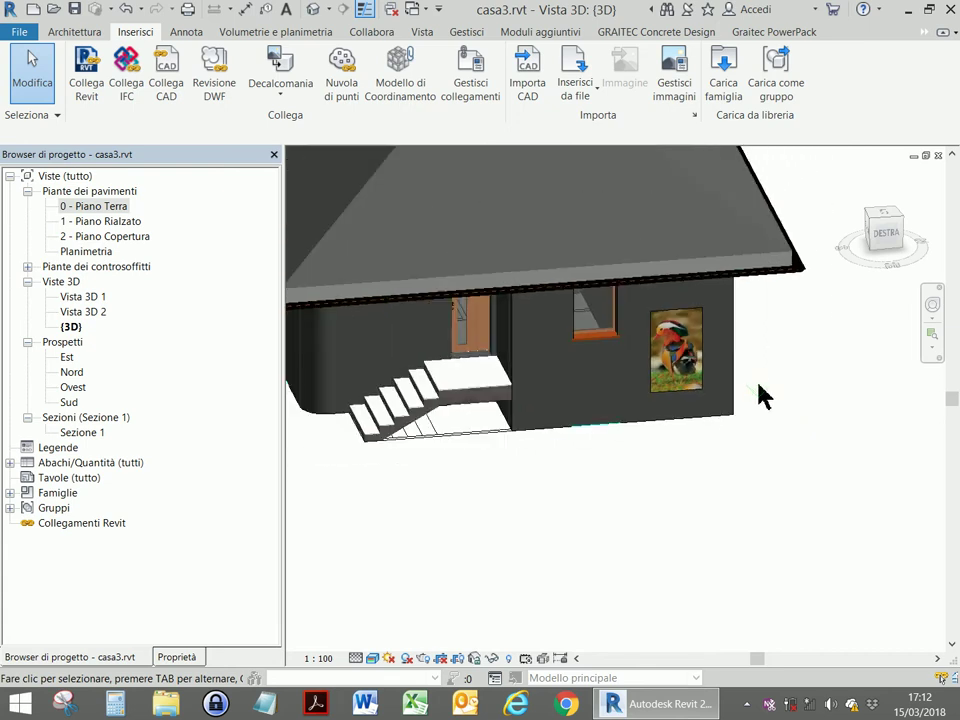
scroll(762, 396, down, 1)
scroll(761, 396, down, 2)
middle_drag(754, 396, 746, 430)
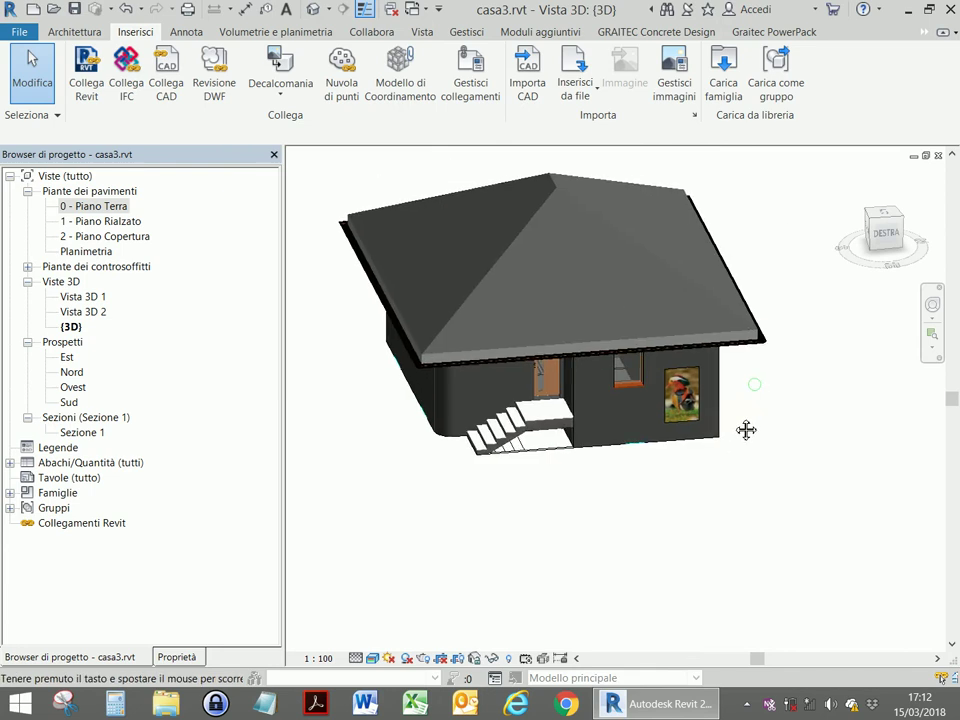
click(279, 90)
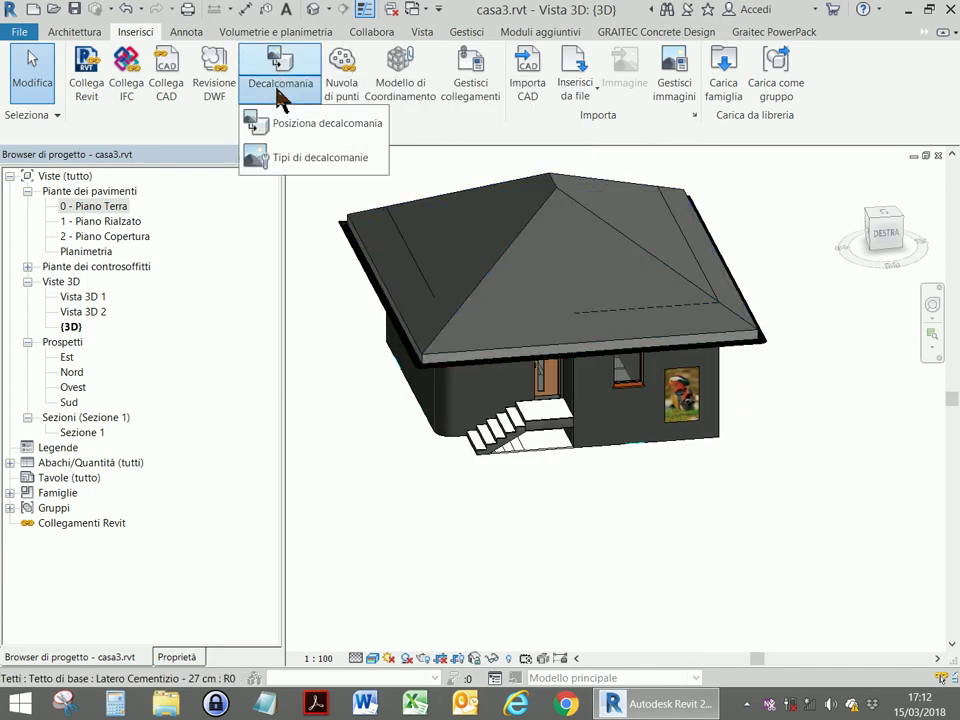
click(292, 160)
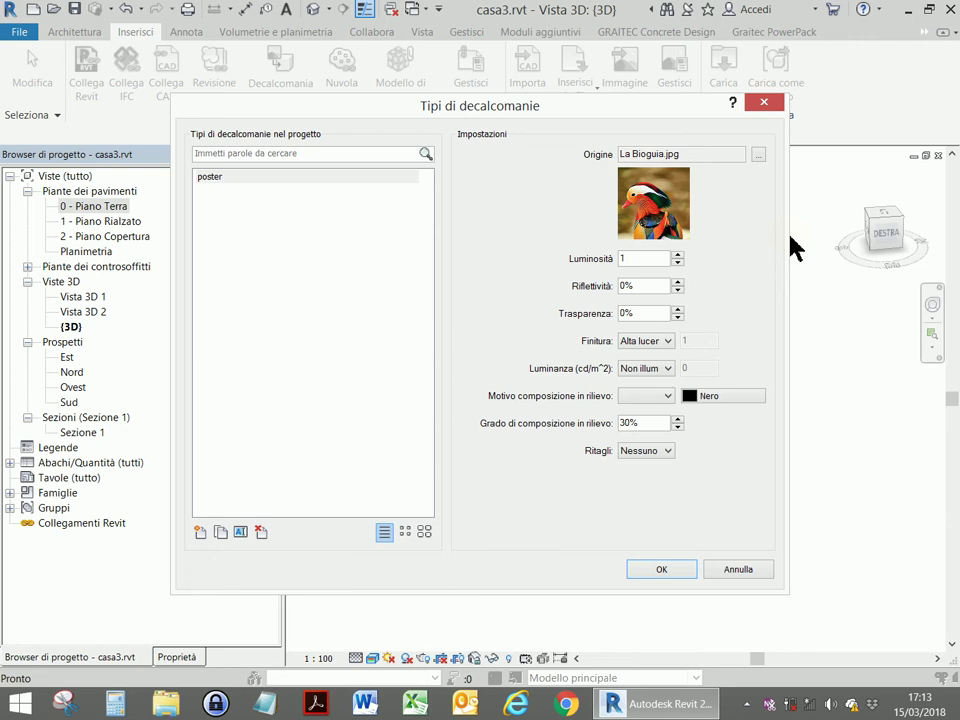
Cancel the decal types dialog, enlarge the poster decal to 3.54 by 5.80, and shift it left
click(739, 571)
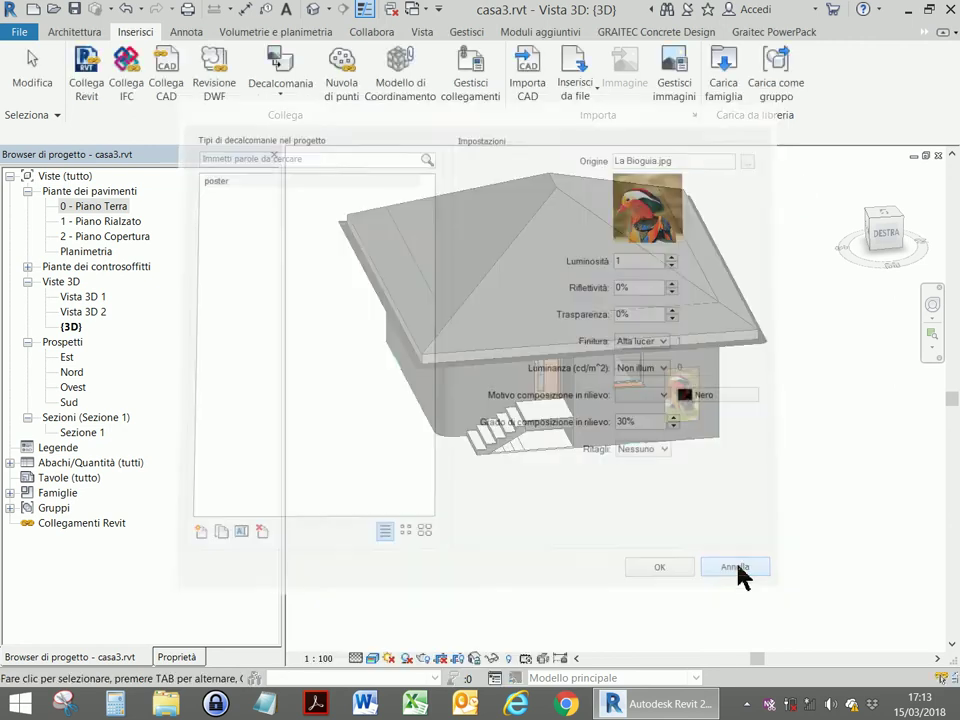
click(686, 405)
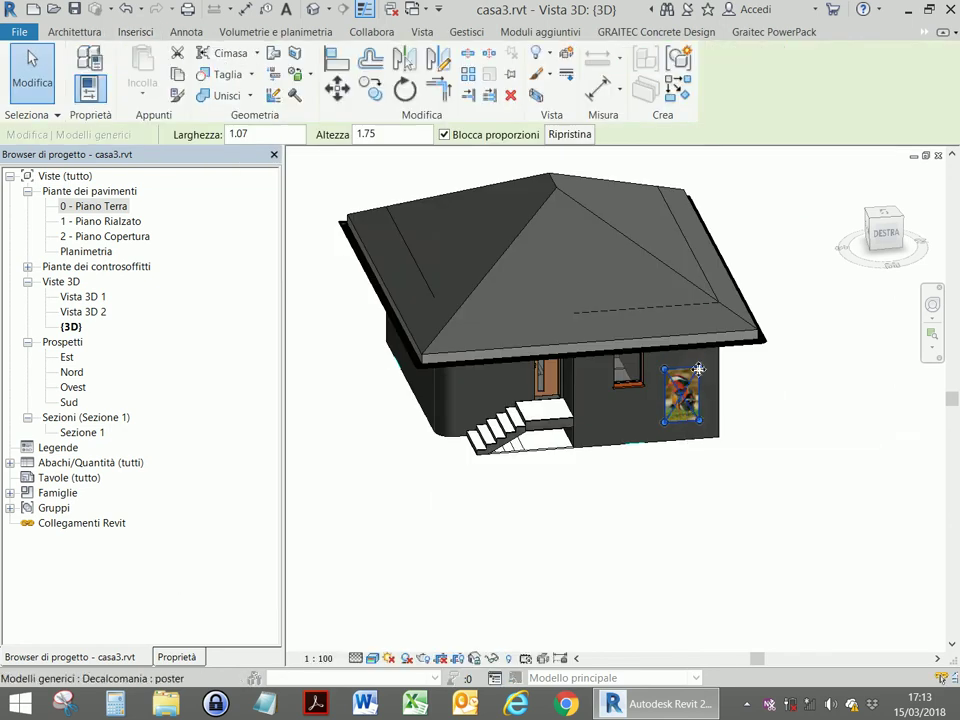
drag(698, 370, 797, 253)
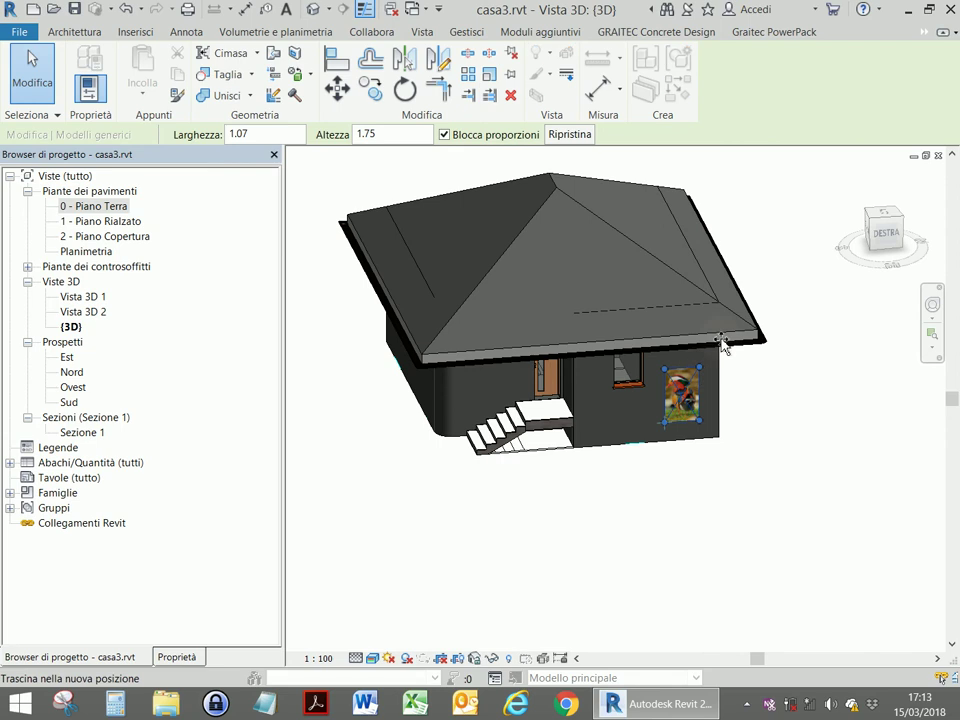
click(838, 350)
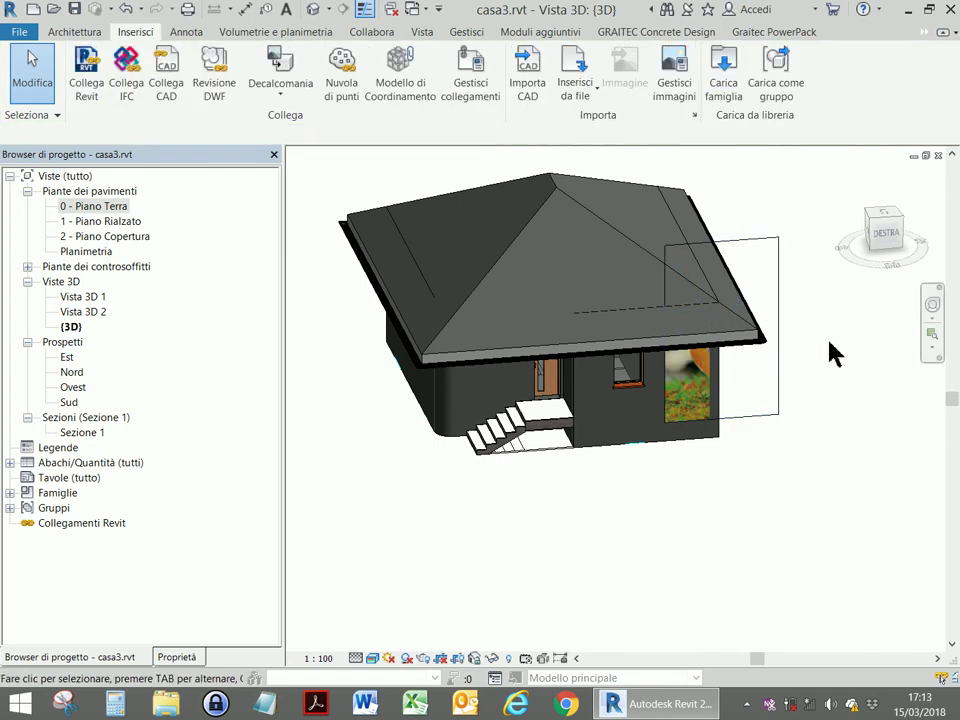
click(724, 430)
drag(707, 435, 671, 437)
click(765, 422)
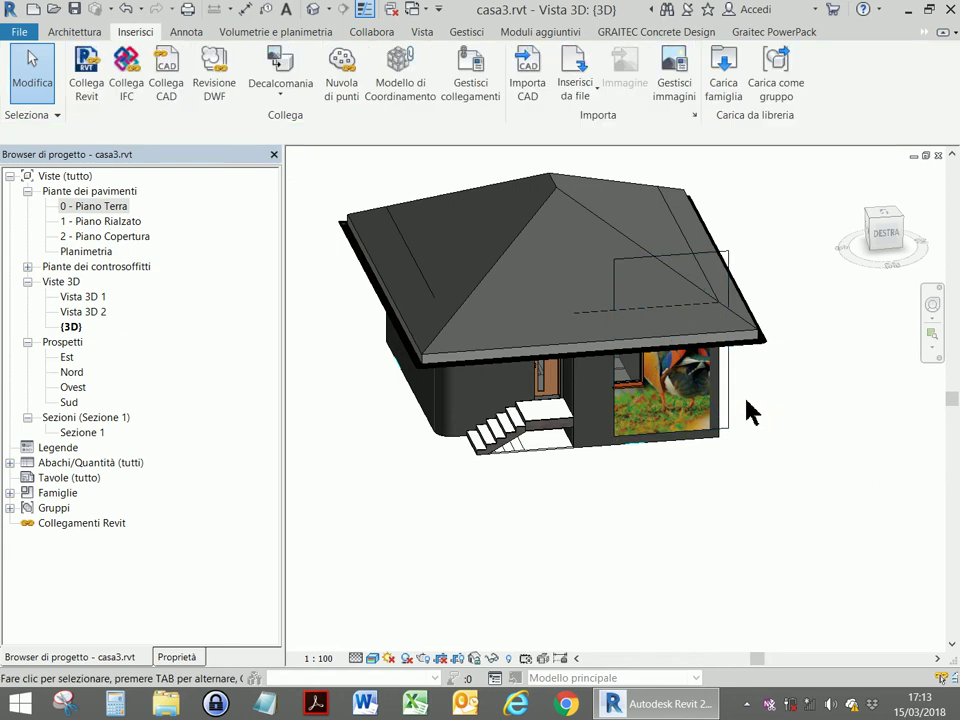
Orbit to look down on the house and drag the duck poster across the wall beside the window
scroll(748, 410, up, 4)
shift+middle_drag(746, 407, 747, 394)
scroll(619, 373, up, 4)
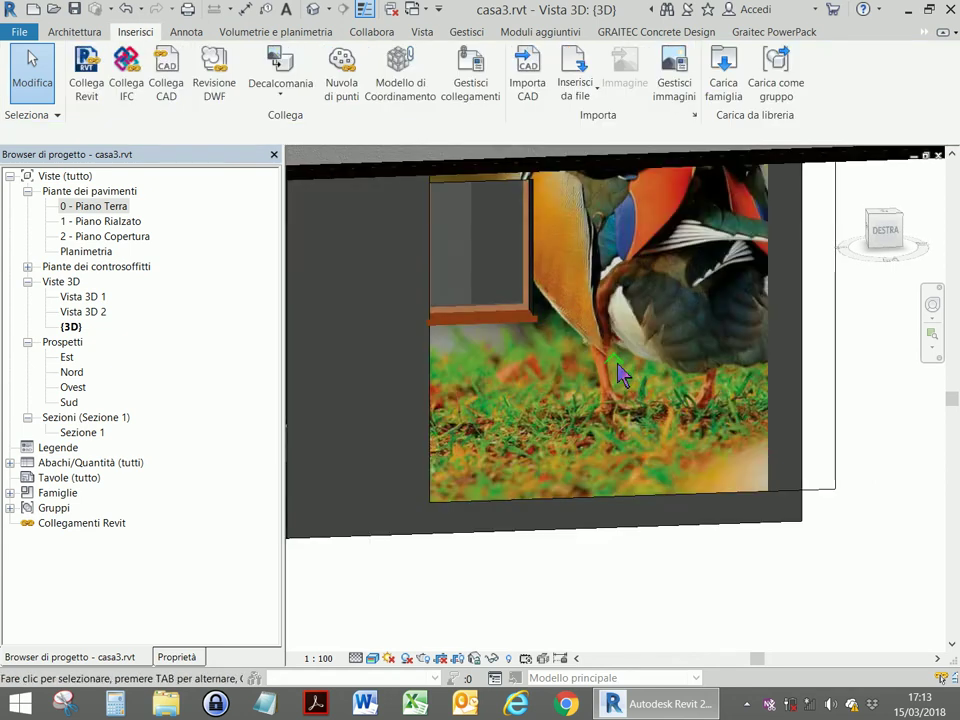
scroll(619, 373, up, 3)
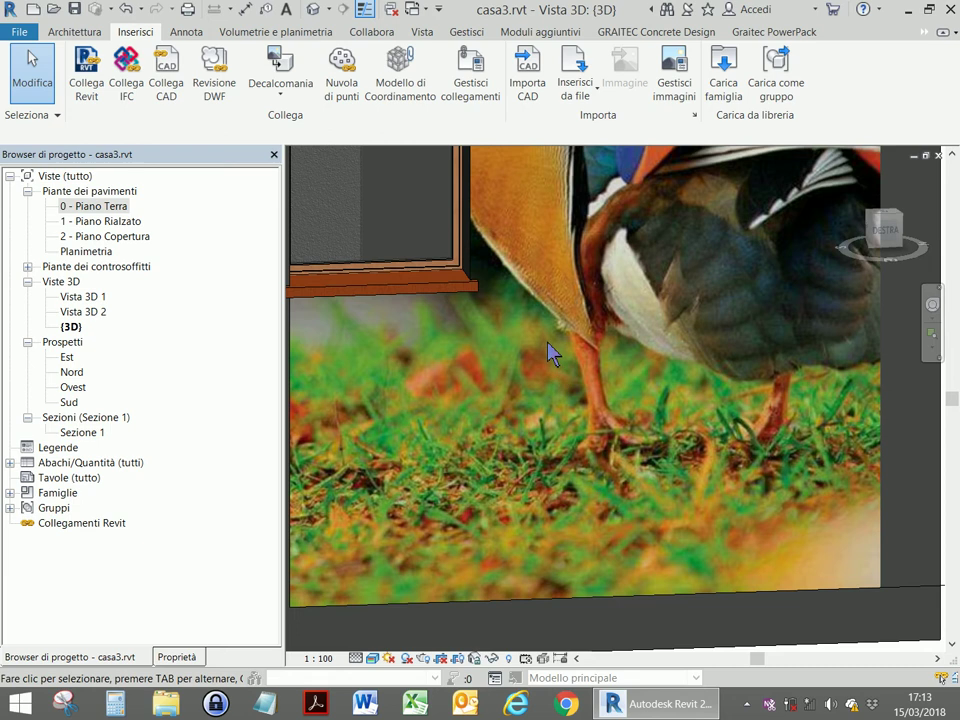
scroll(551, 352, down, 2)
scroll(551, 350, down, 3)
scroll(718, 332, down, 2)
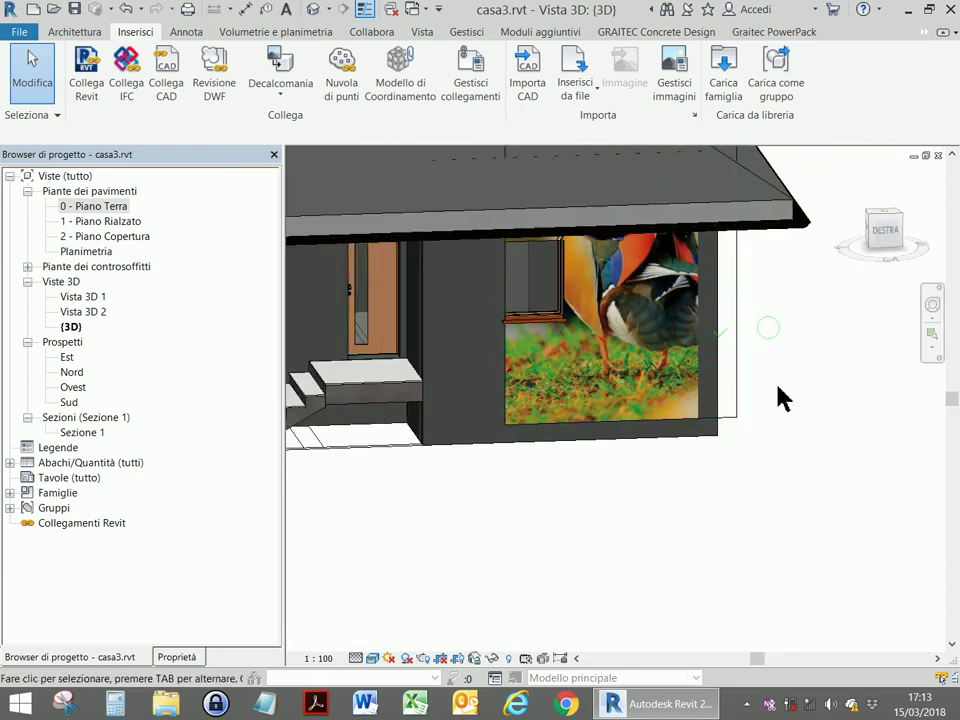
mouse_move(782, 398)
shift+middle_down()
mouse_move(790, 403)
mouse_move(782, 430)
shift+middle_up()
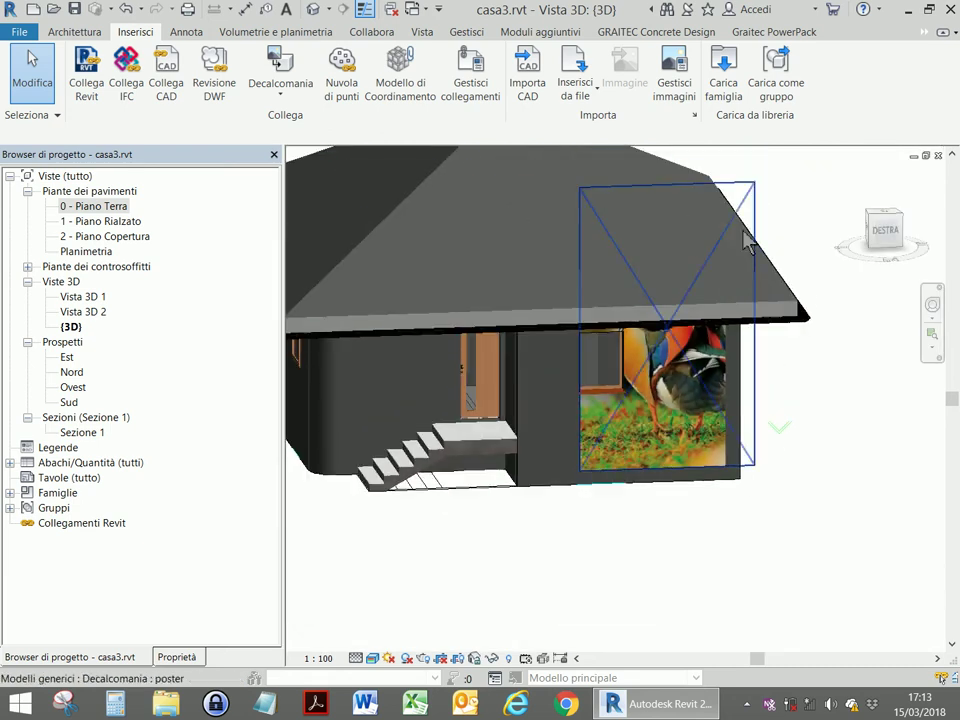
mouse_move(750, 204)
mouse_down()
mouse_move(722, 322)
mouse_move(705, 335)
mouse_move(789, 380)
mouse_up()
scroll(680, 385, up, 3)
click(855, 440)
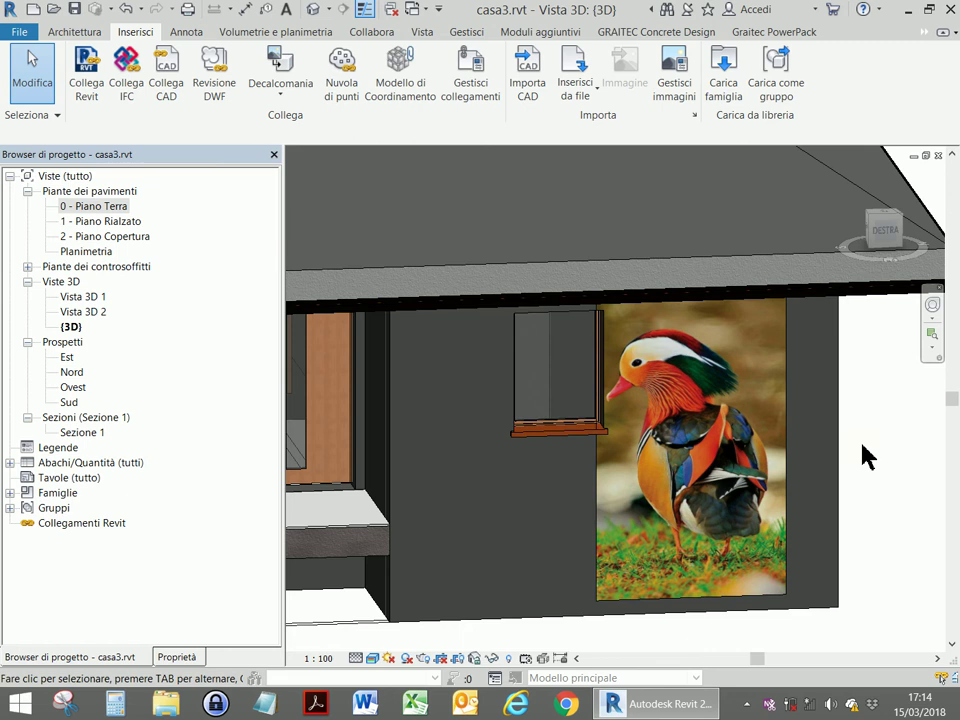
Zoom in and out to inspect the duck poster on the front wall
scroll(645, 395, up, 5)
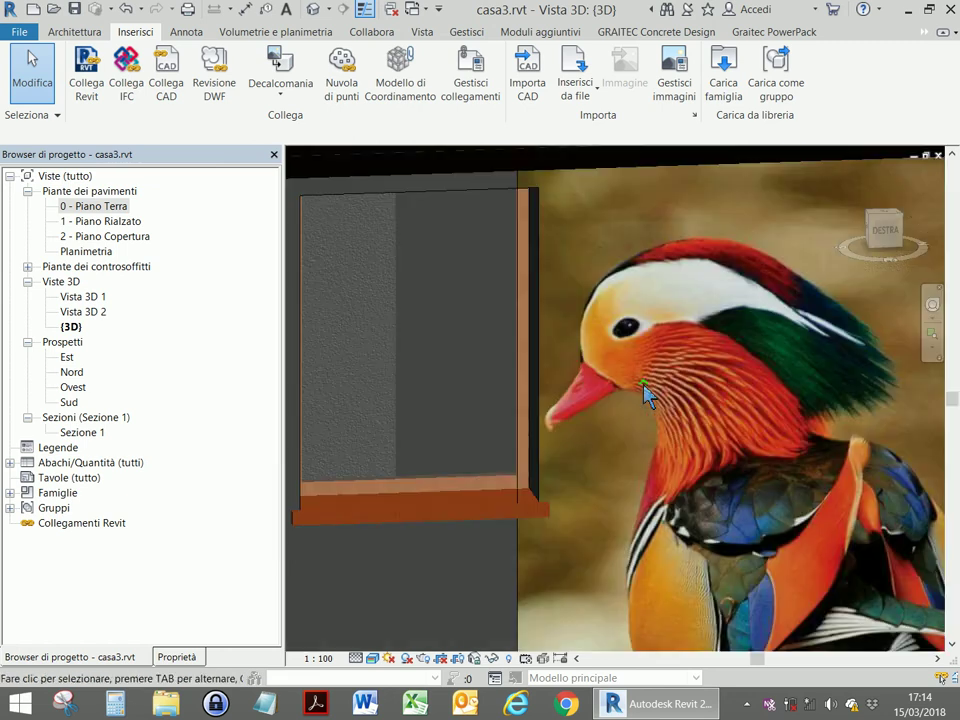
scroll(605, 372, up, 2)
scroll(608, 310, up, 2)
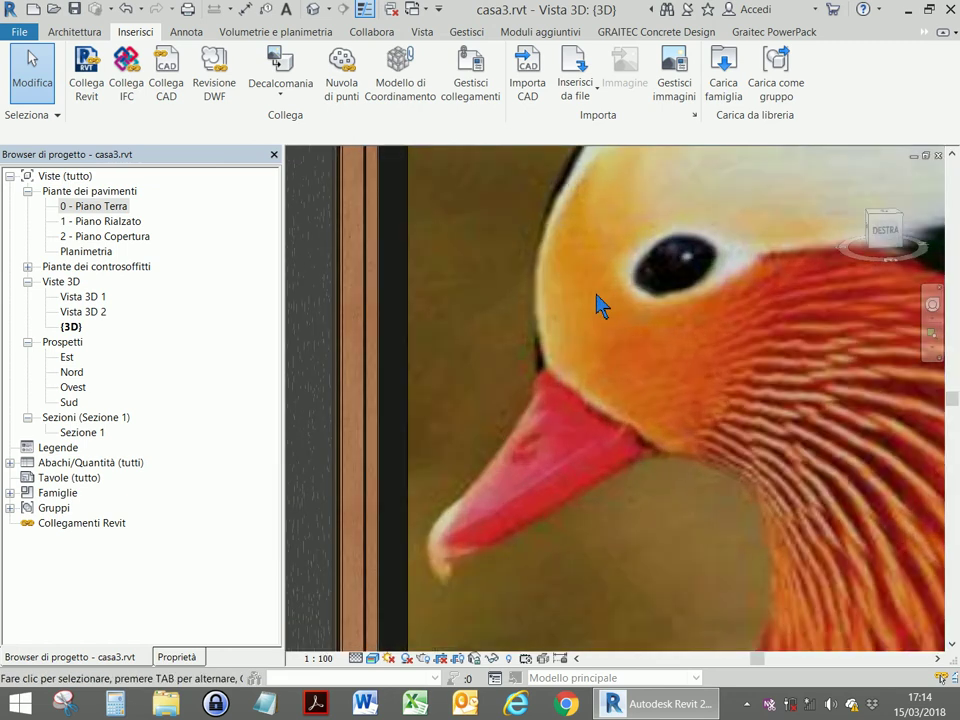
scroll(443, 351, down, 2)
scroll(443, 351, down, 2)
scroll(560, 325, down, 2)
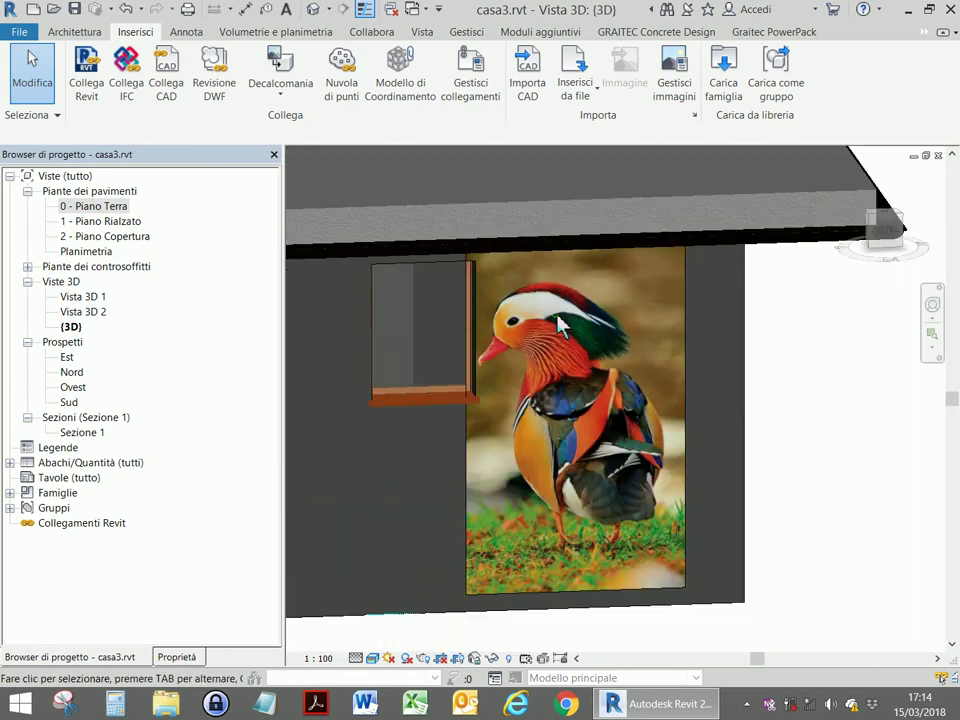
scroll(560, 325, down, 1)
scroll(560, 325, down, 1)
Delete the duck poster decal from the wall, then zoom out so the whole house is visible
click(660, 425)
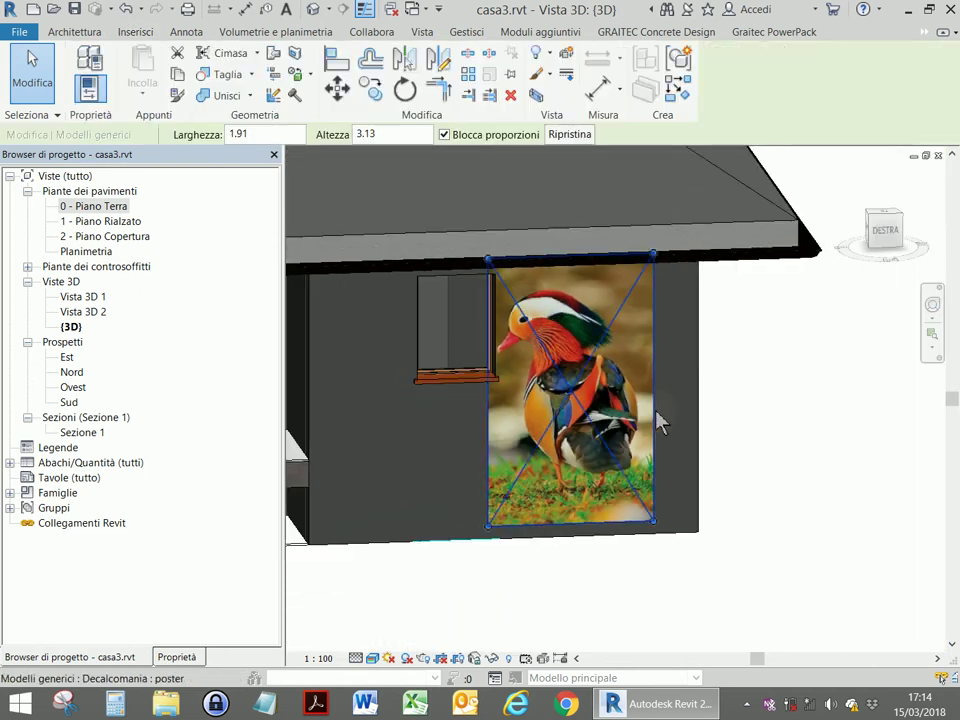
key(Delete)
shift+middle_drag(656, 420, 670, 413)
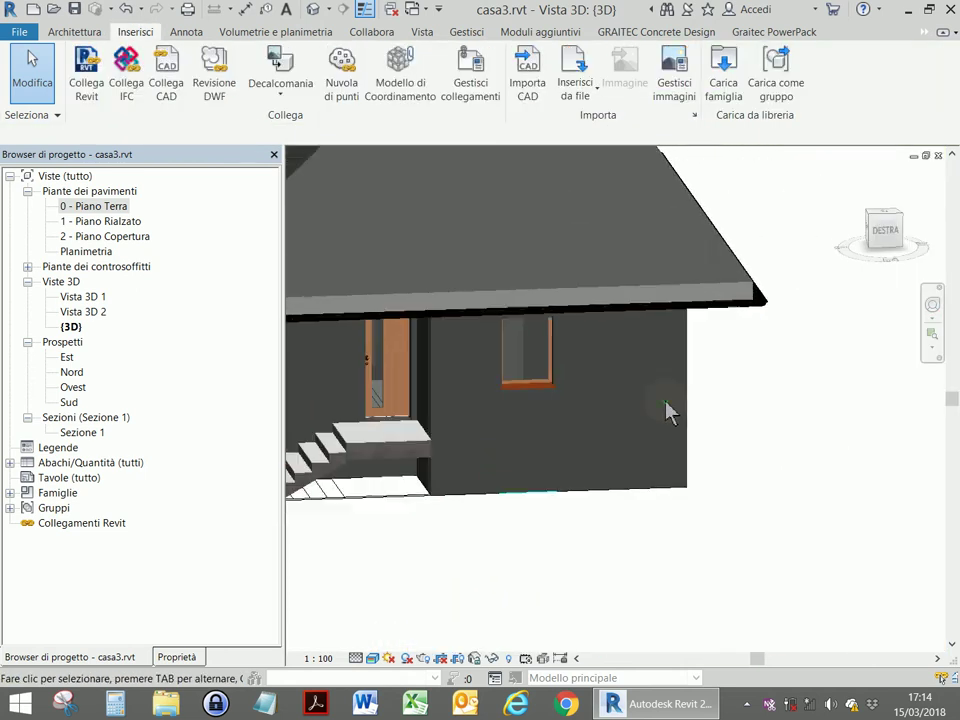
scroll(670, 407, down, 2)
scroll(786, 426, down, 2)
scroll(778, 422, down, 1)
scroll(808, 398, down, 1)
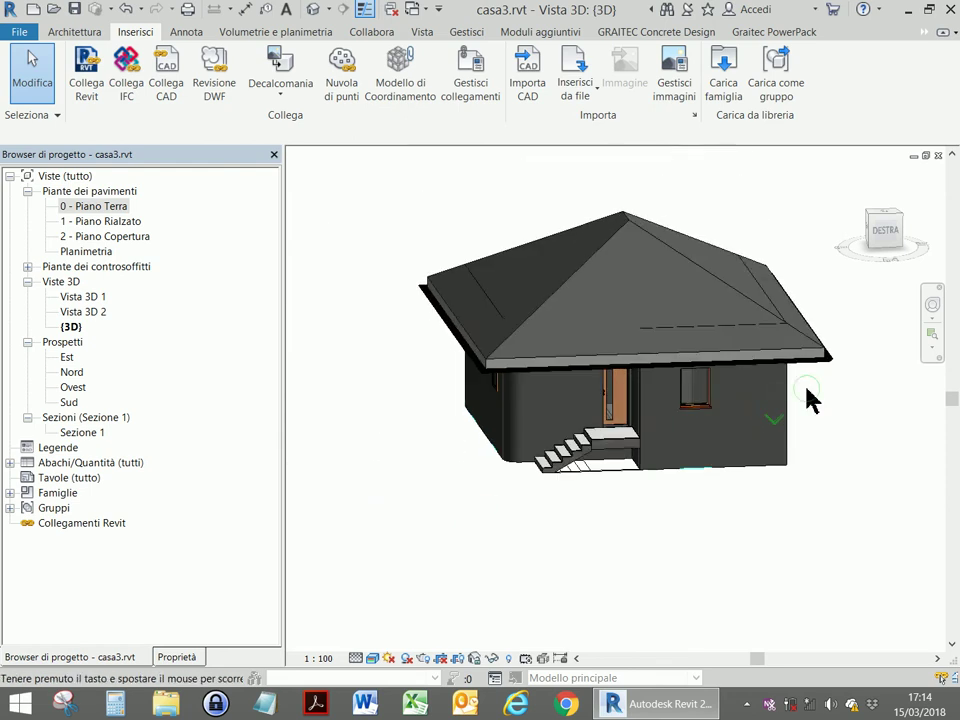
middle_drag(808, 398, 793, 419)
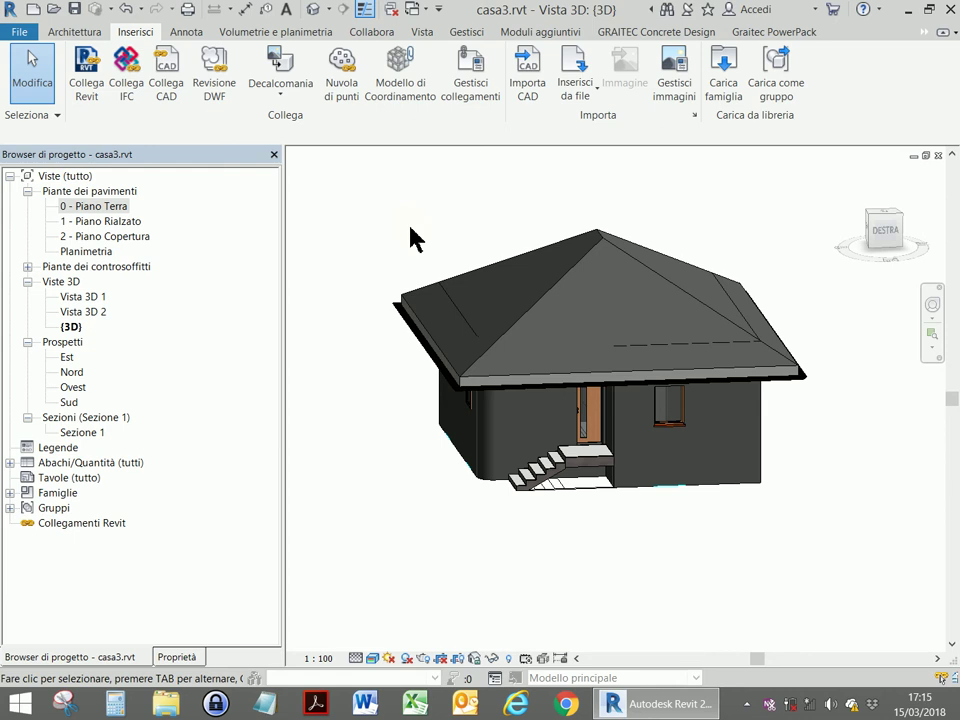
click(341, 88)
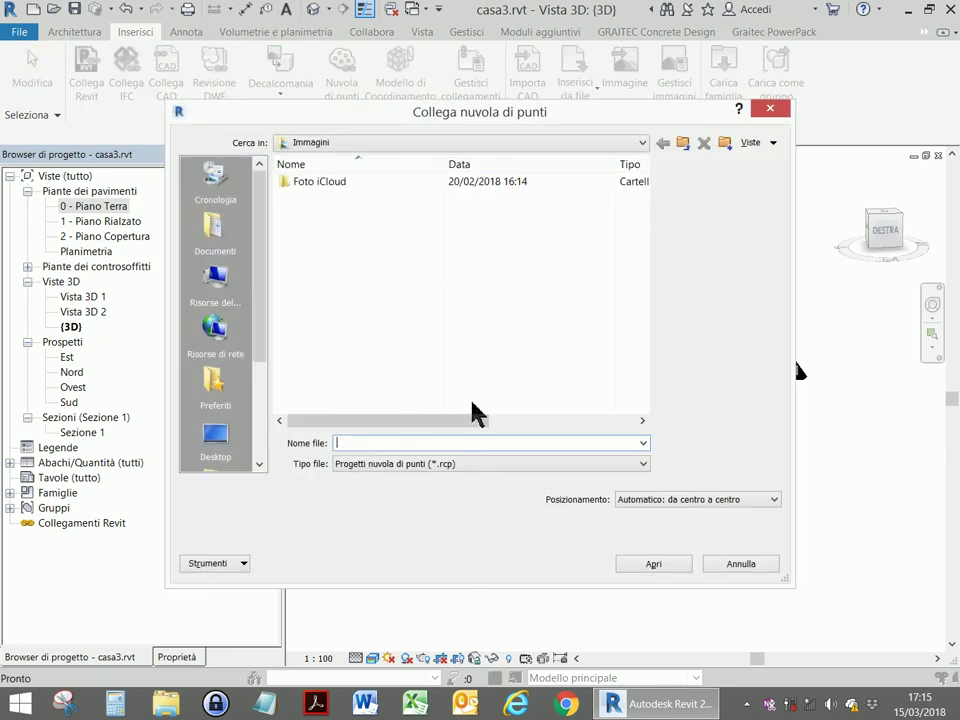
click(596, 464)
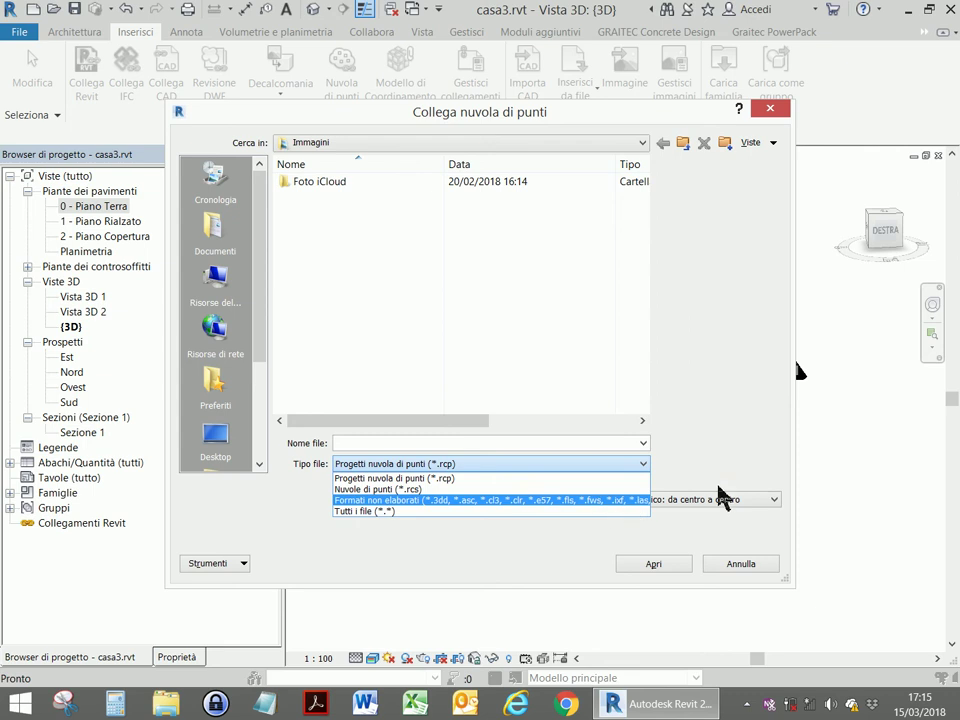
click(770, 438)
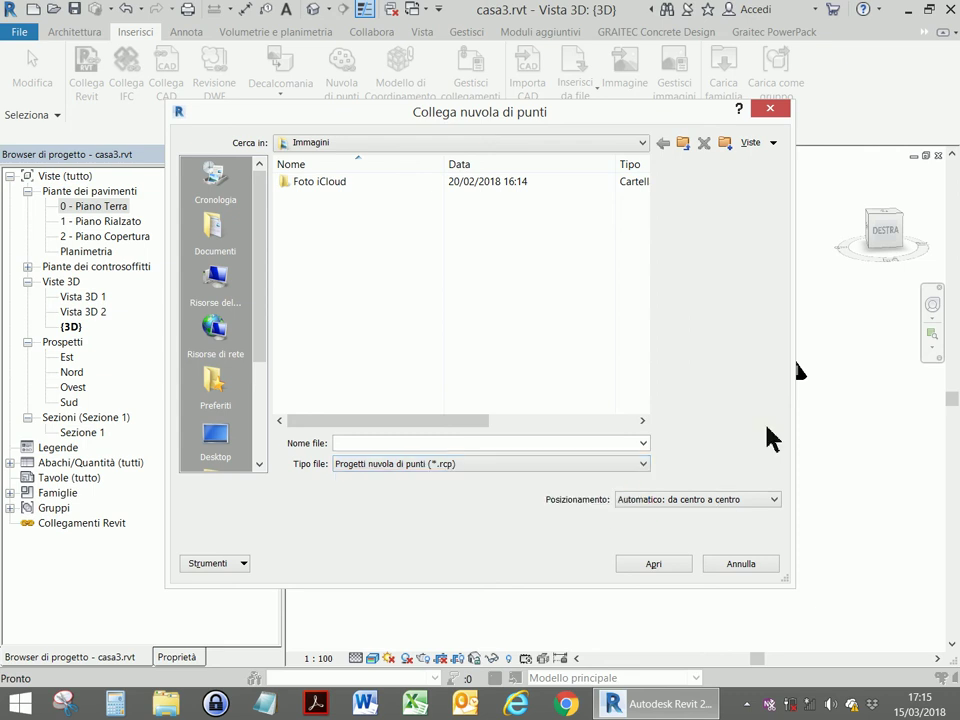
click(733, 566)
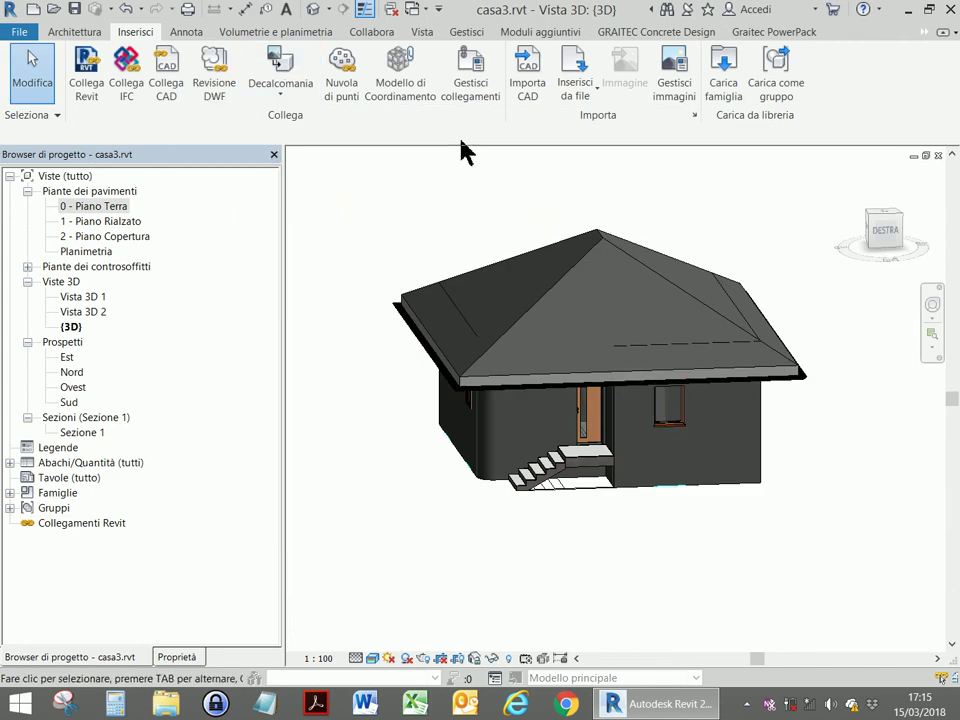
Check the Import CAD file types, cancel the import, then bring up CamStudio from the system tray
click(538, 88)
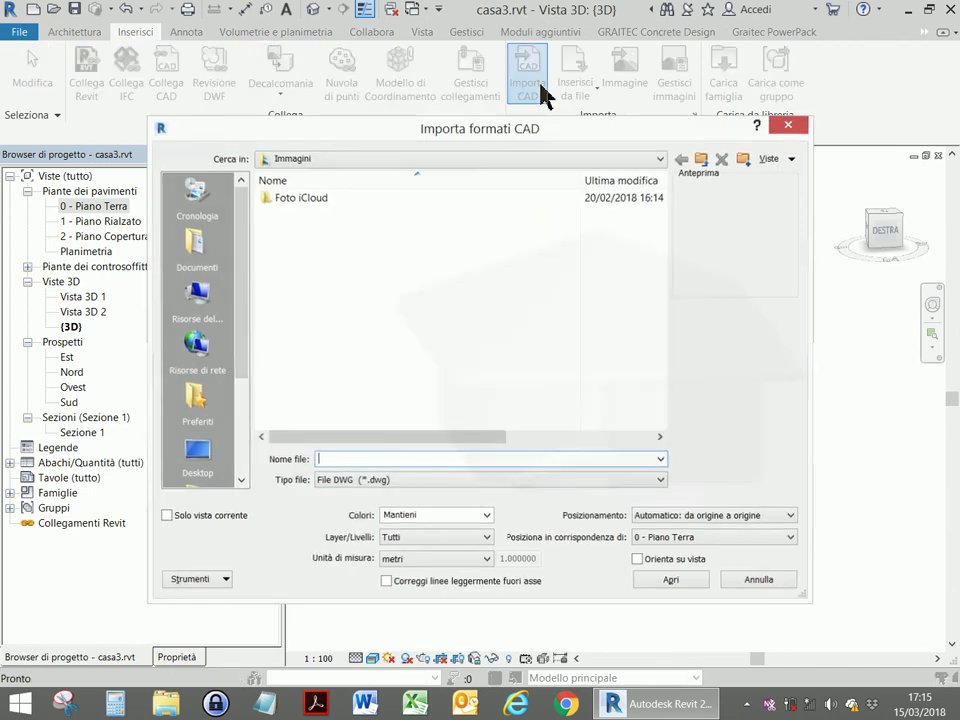
click(377, 482)
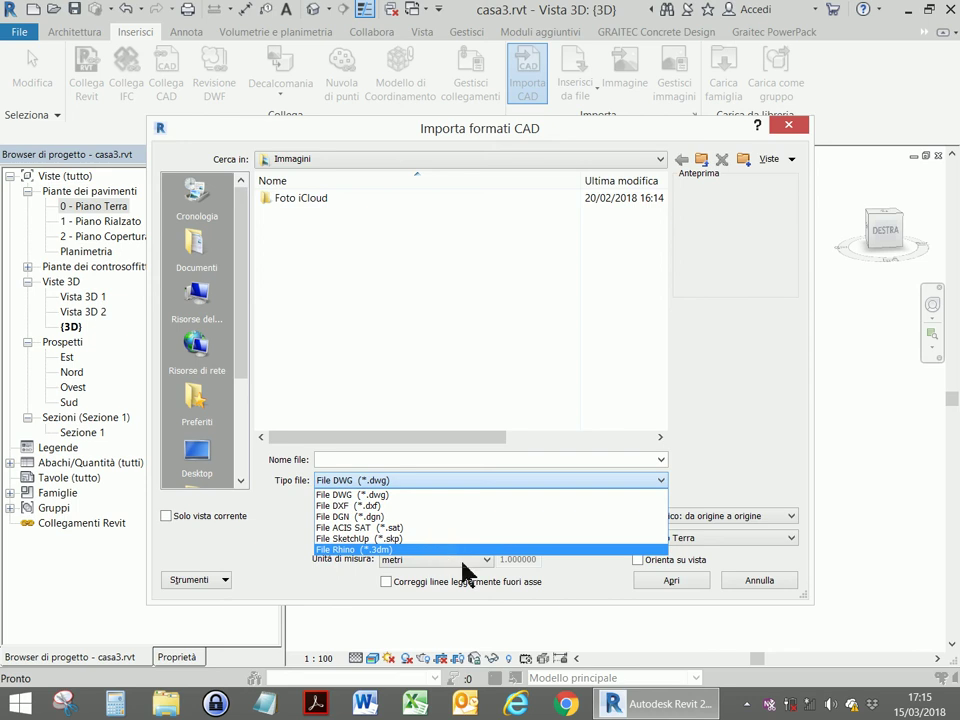
click(450, 355)
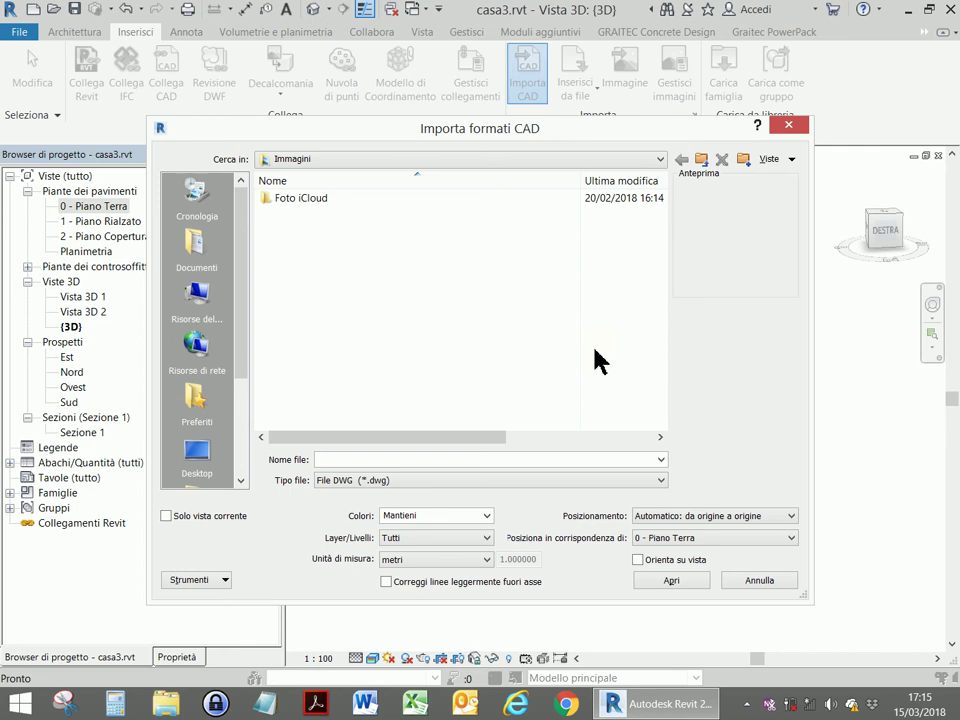
click(770, 580)
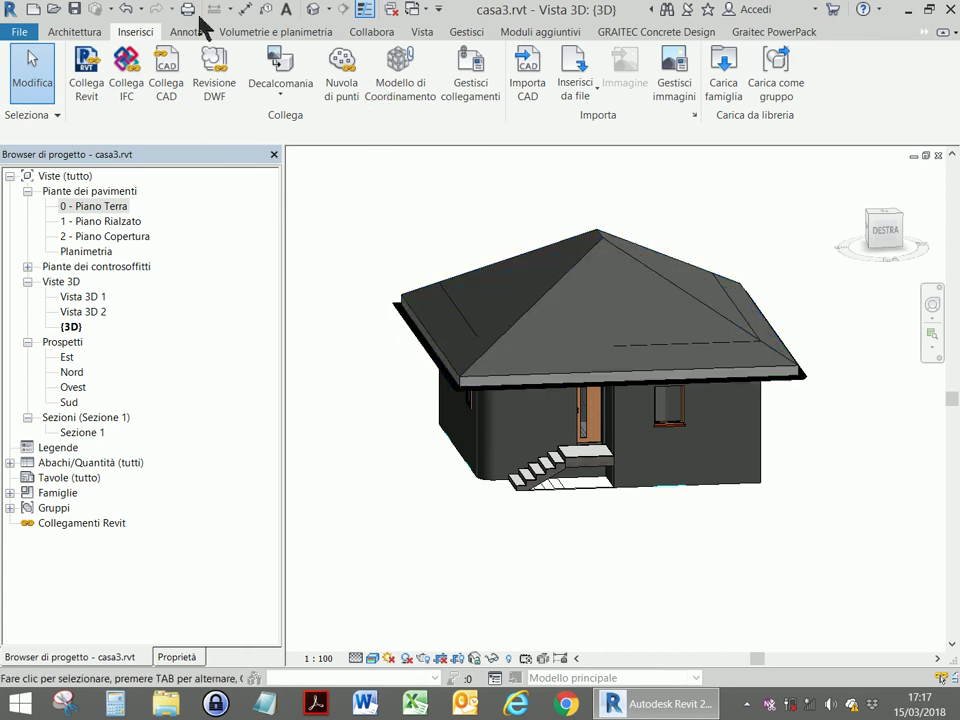
click(746, 703)
click(773, 596)
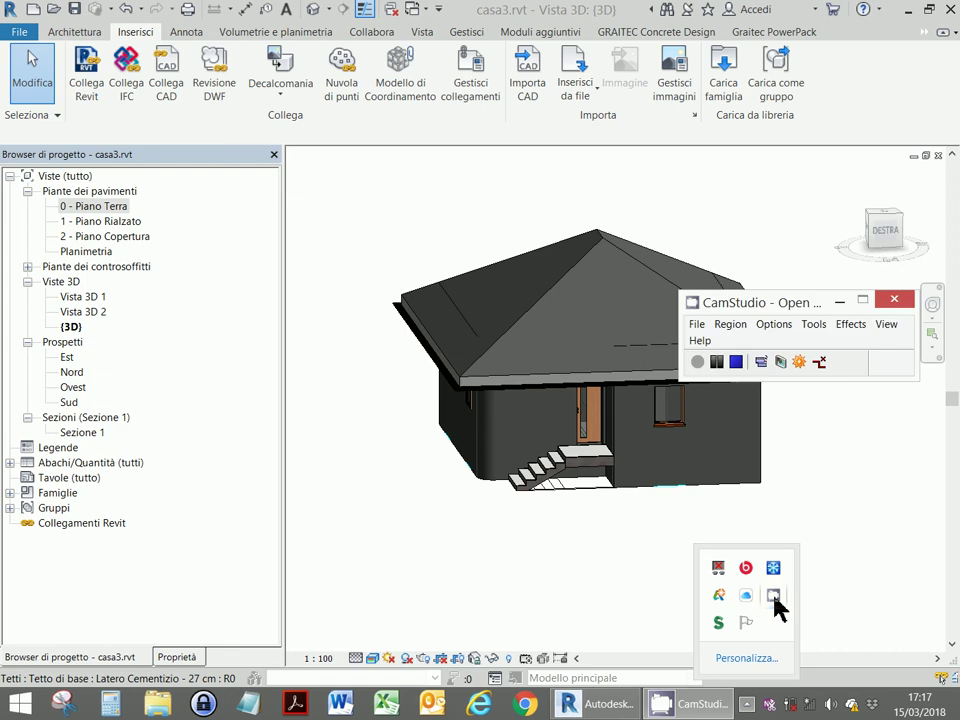